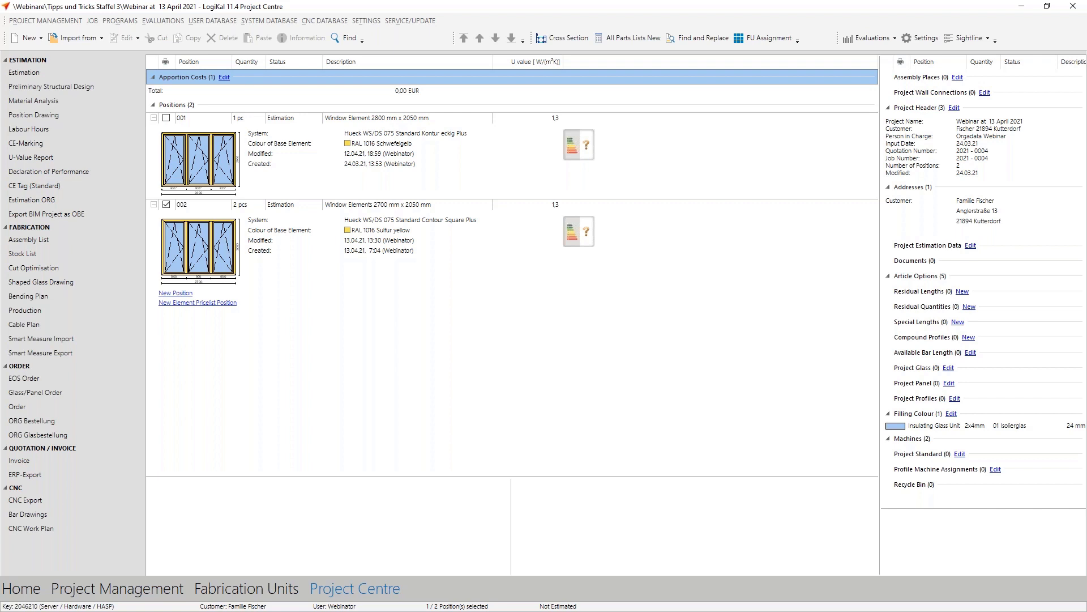
- Create a new project wall connection named WC 01
{"action": "left_click", "coordinate": [426, 252]}
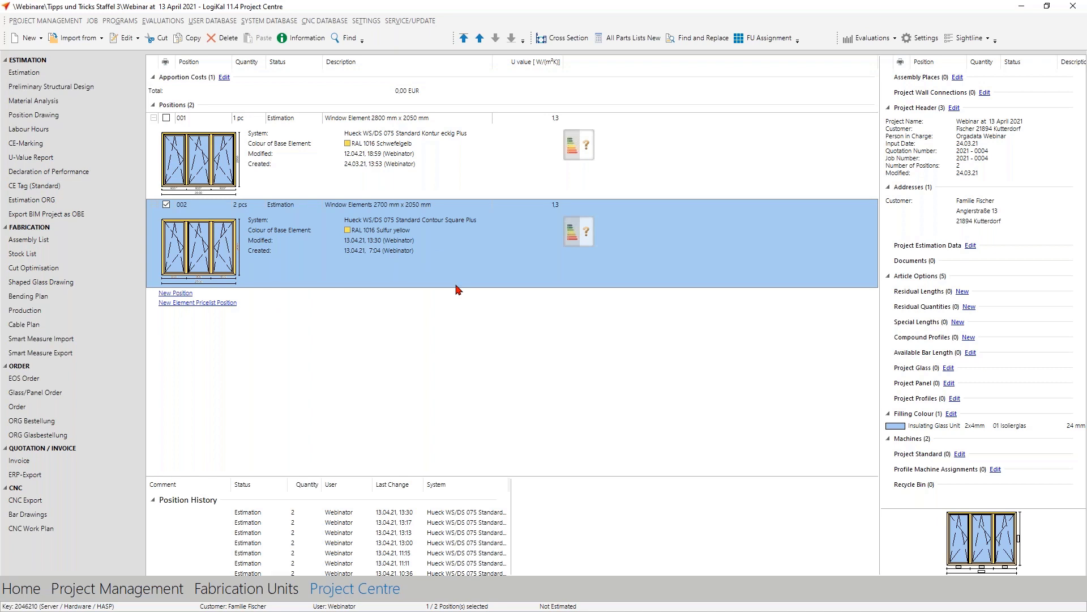
{"action": "left_click", "coordinate": [985, 92]}
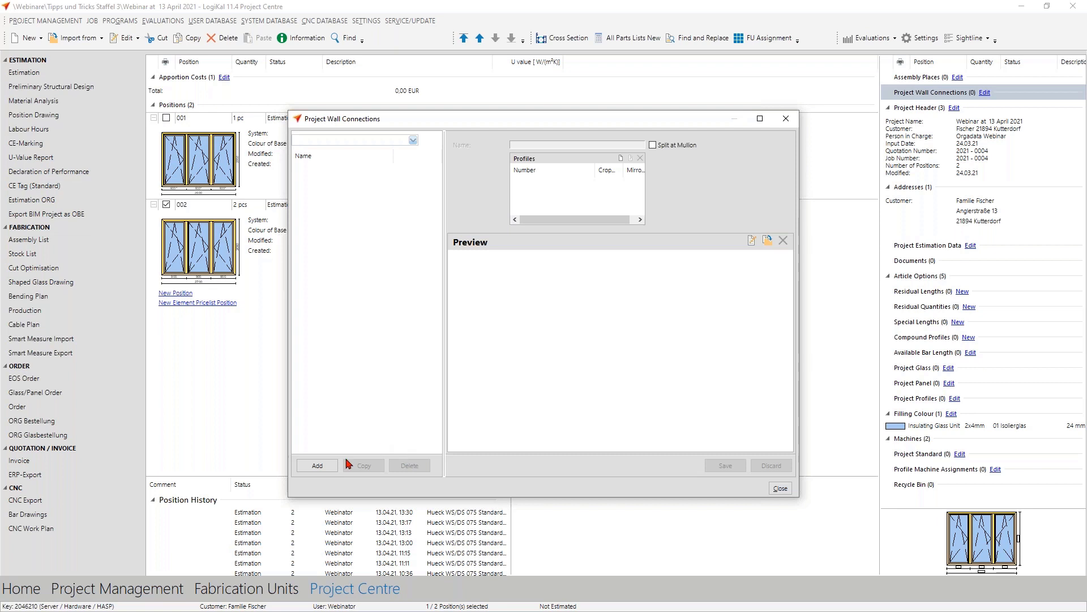
{"action": "left_click", "coordinate": [318, 468]}
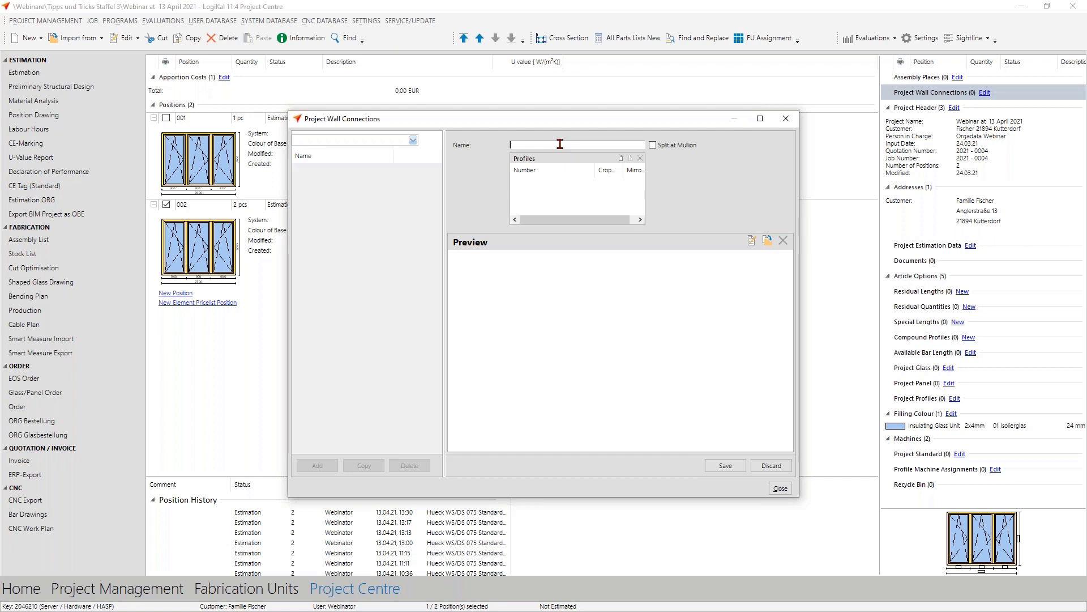
{"action": "type", "text": "WC 01"}
- Add the Hueck 850001 frame profile to wall connection WC 01, uncropped and with standard mirroring
{"action": "right_click", "coordinate": [581, 202]}
{"action": "left_click", "coordinate": [585, 208]}
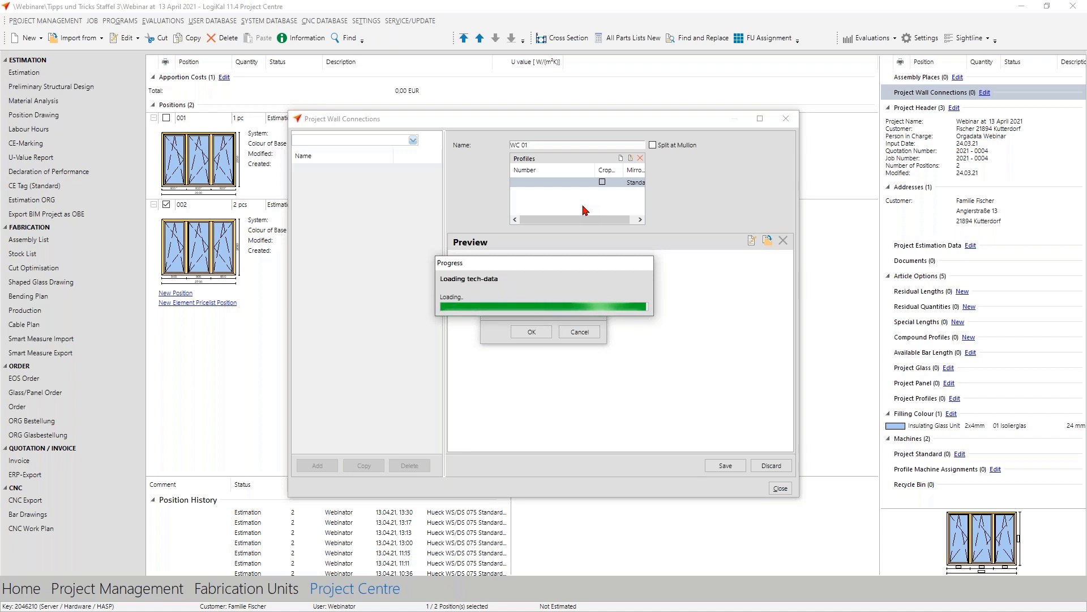
{"action": "key", "text": "F4"}
{"action": "type", "text": "8500"}
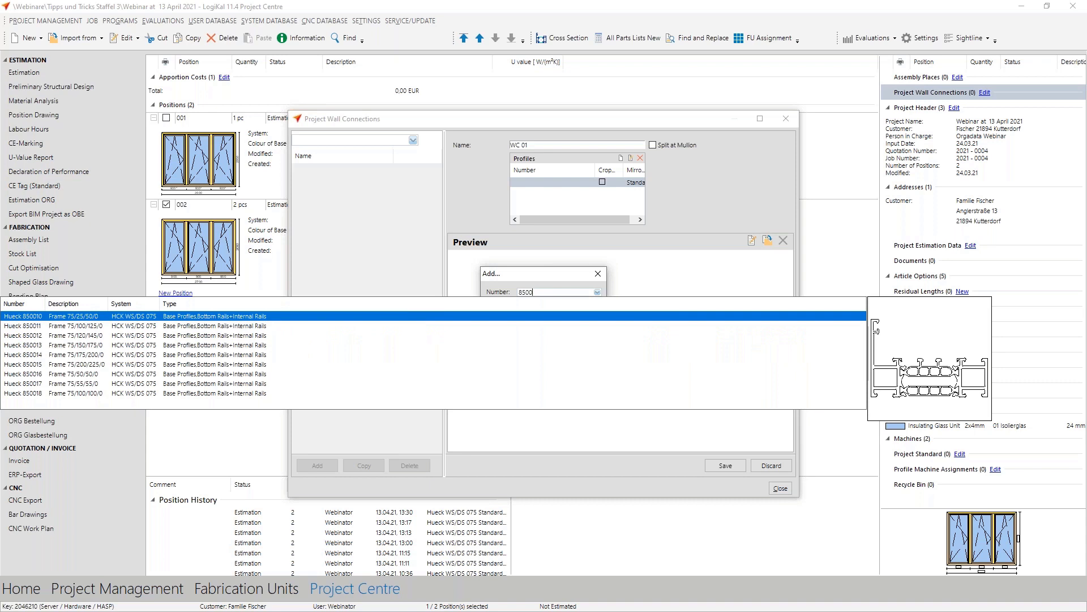
{"action": "type", "text": "11"}
{"action": "key", "text": "Tab"}
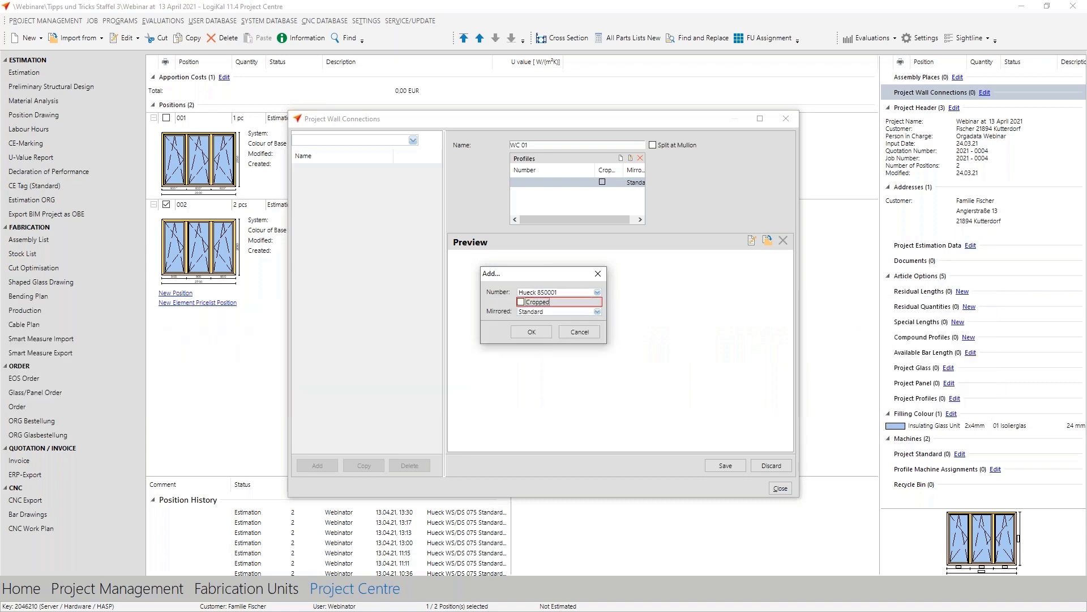
{"action": "left_click", "coordinate": [535, 333]}
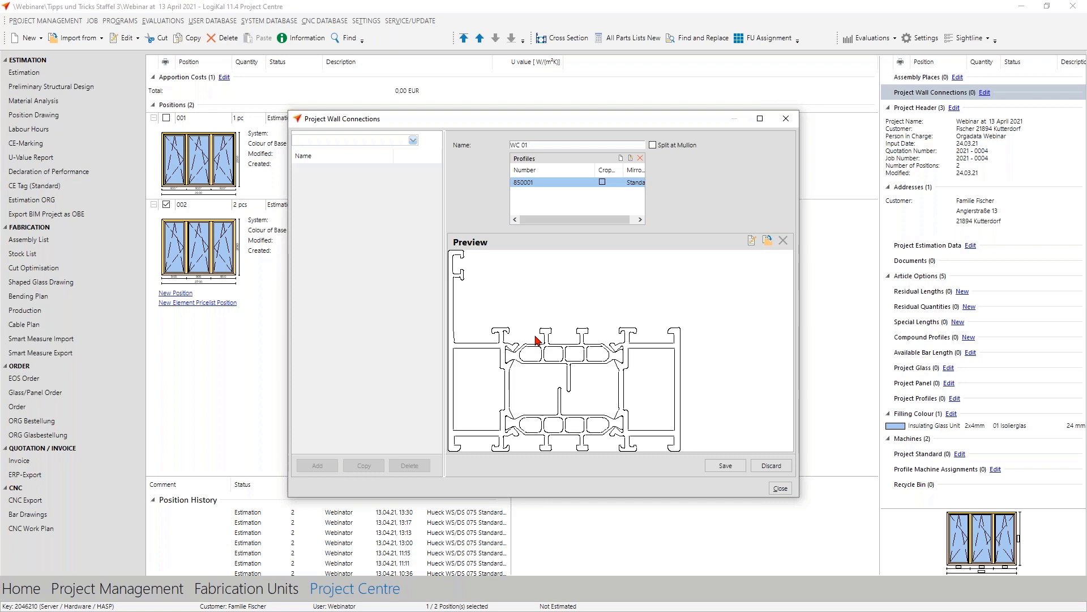
- Open the wall connection's preview in CAD and load the existing drawing WC05 for insertion
{"action": "left_click", "coordinate": [751, 243]}
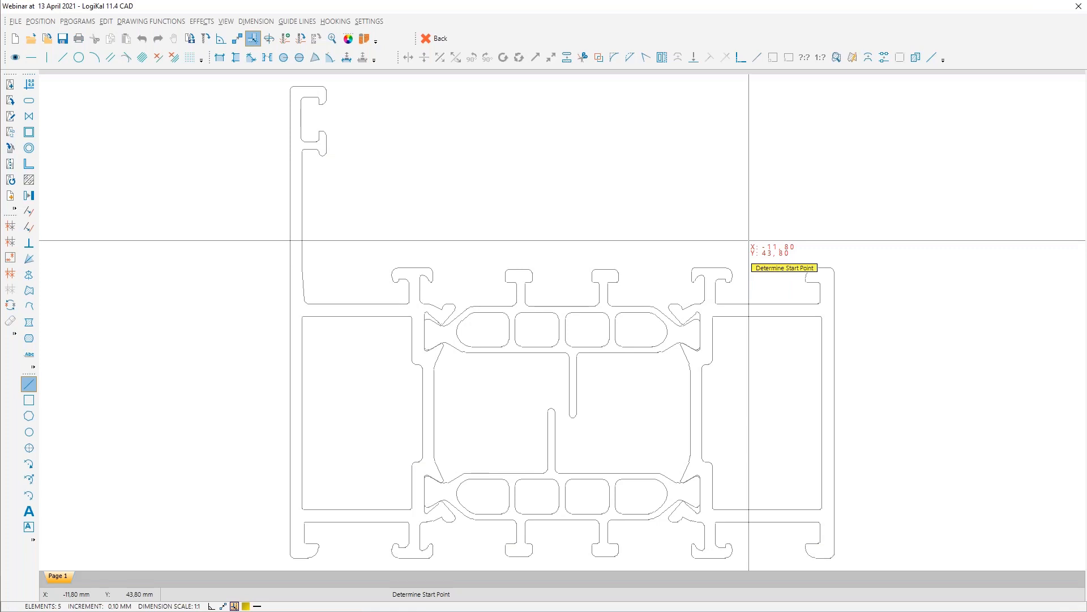
{"action": "right_click", "coordinate": [725, 192]}
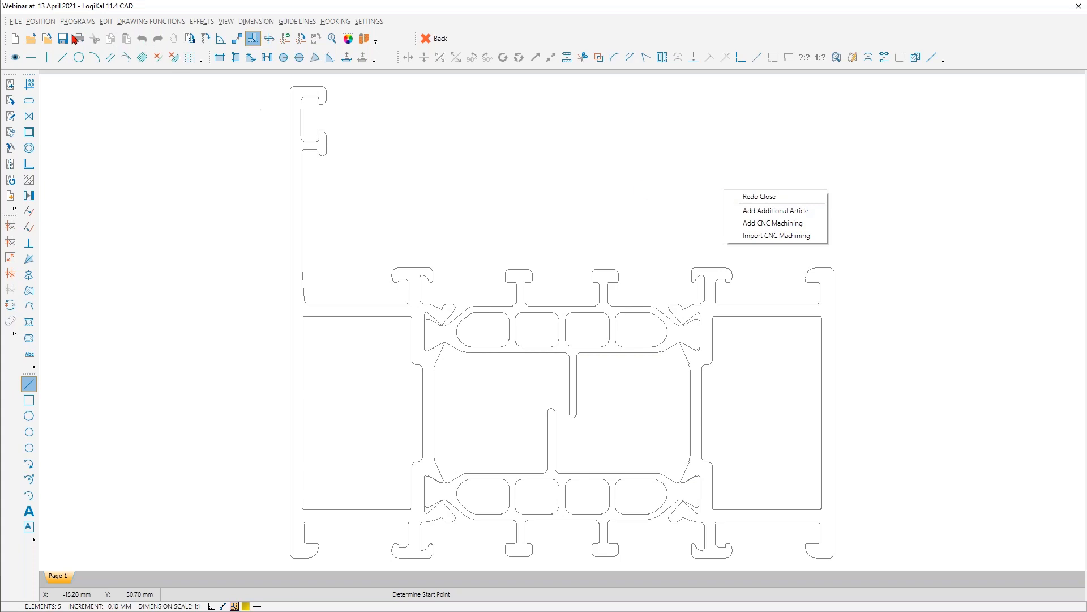
{"action": "left_click", "coordinate": [14, 23]}
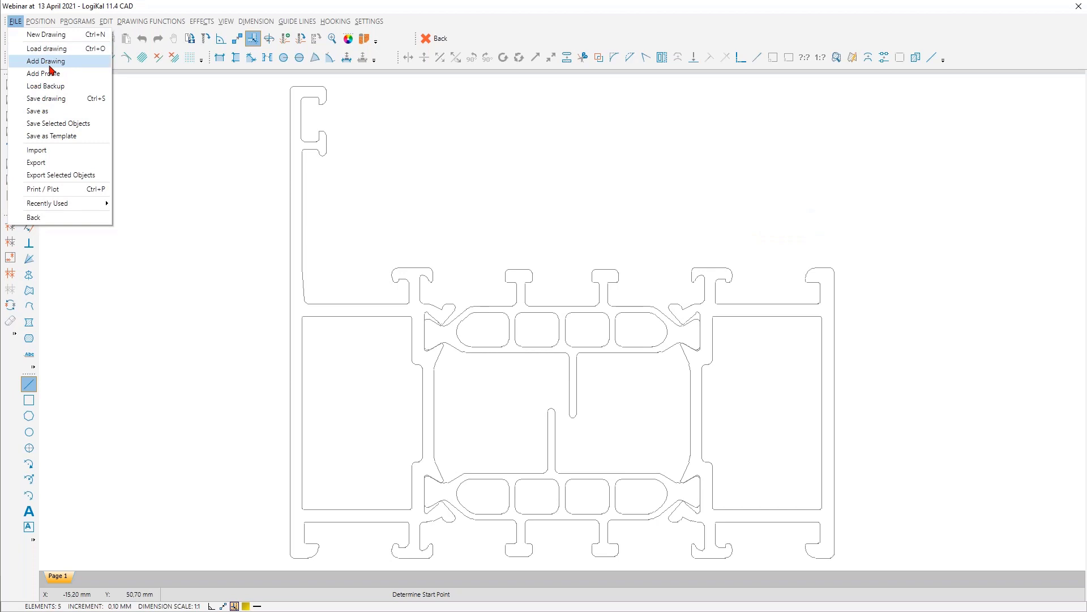
{"action": "key", "text": "Escape"}
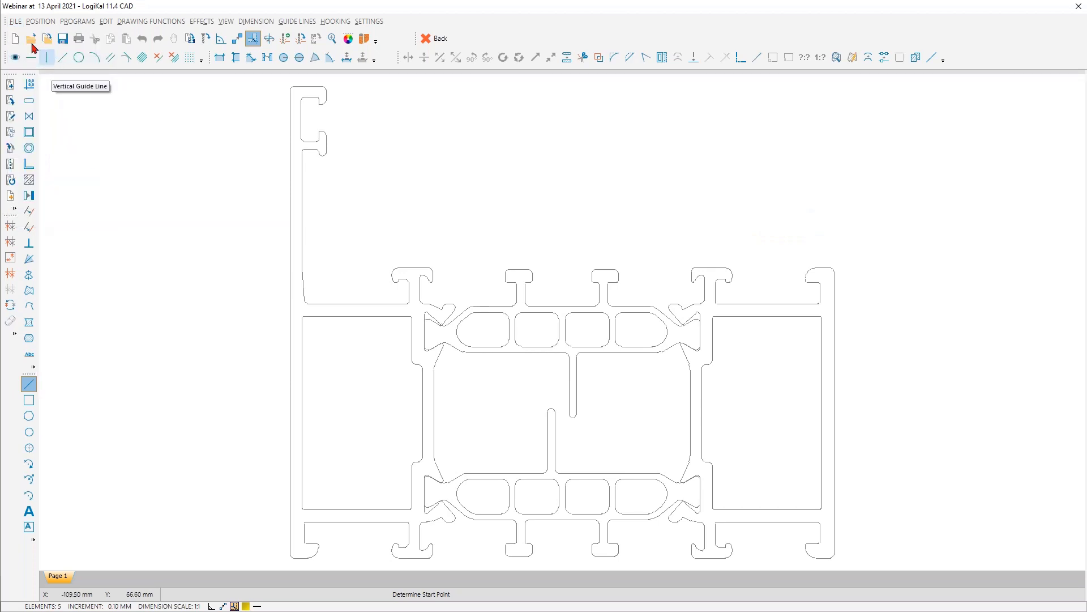
{"action": "key", "text": "alt+f"}
{"action": "left_click", "coordinate": [46, 62]}
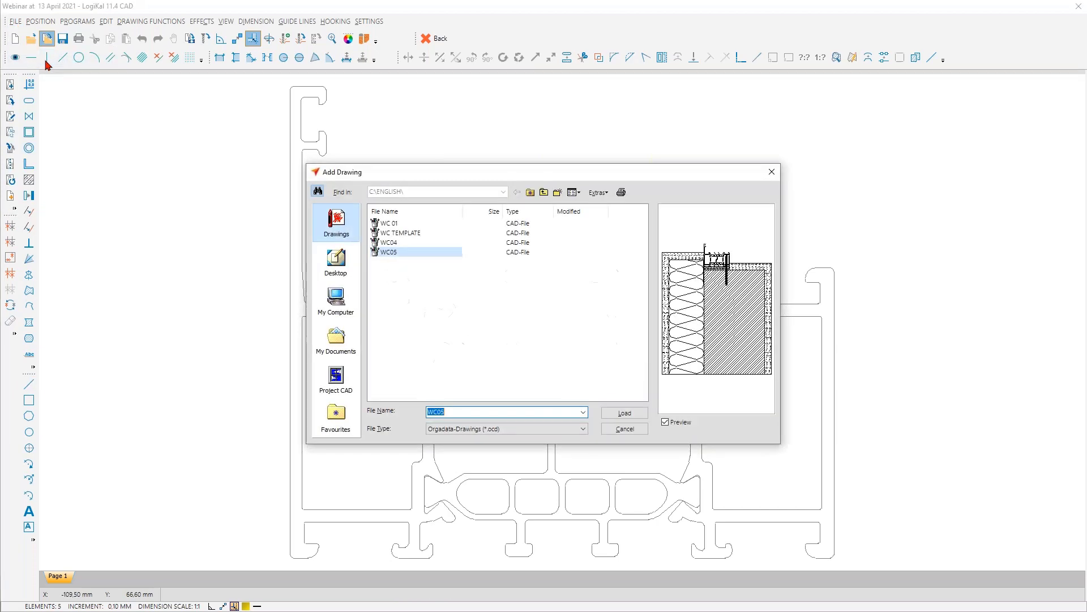
{"action": "double_click", "coordinate": [391, 252]}
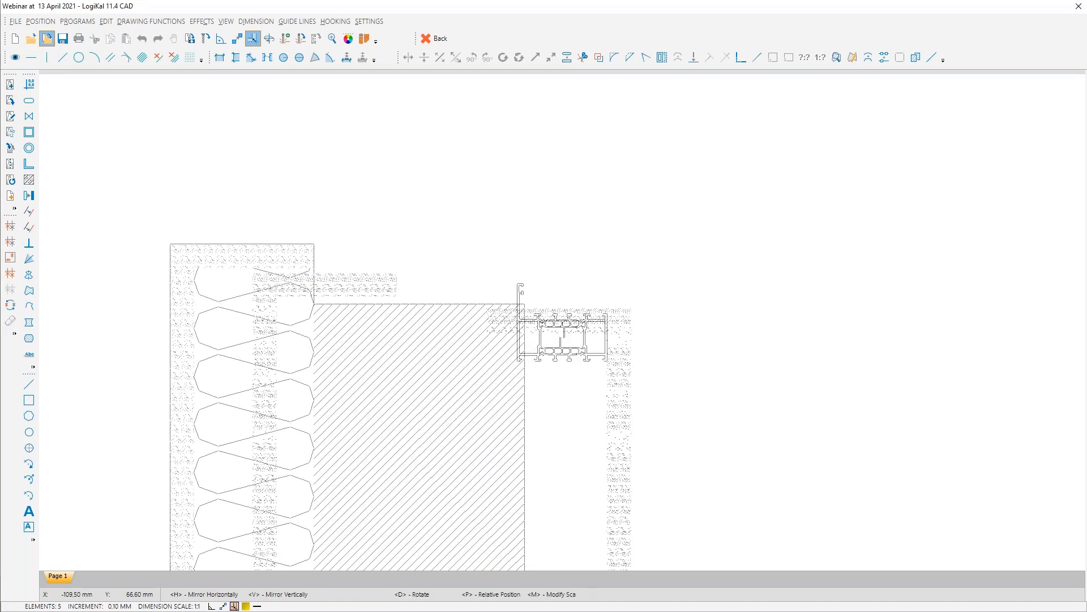
- Place the WC05 drawing using its frame's lower outer corner as base point, aligned with the same corner of the existing frame profile
{"action": "left_click", "coordinate": [393, 253]}
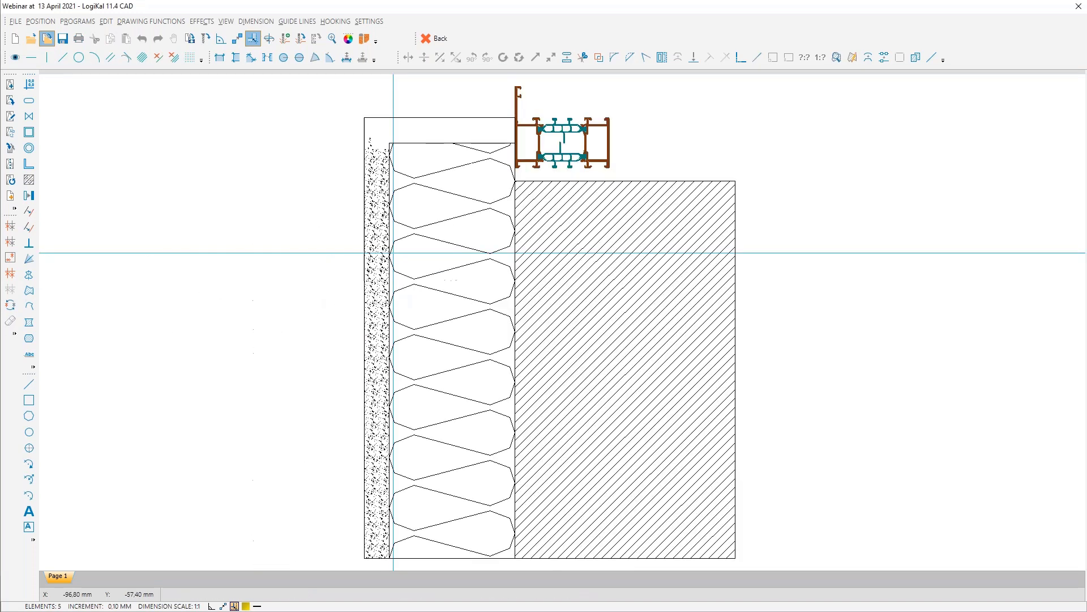
{"action": "scroll", "coordinate": [540, 166], "scroll_direction": "up", "scroll_amount": 5}
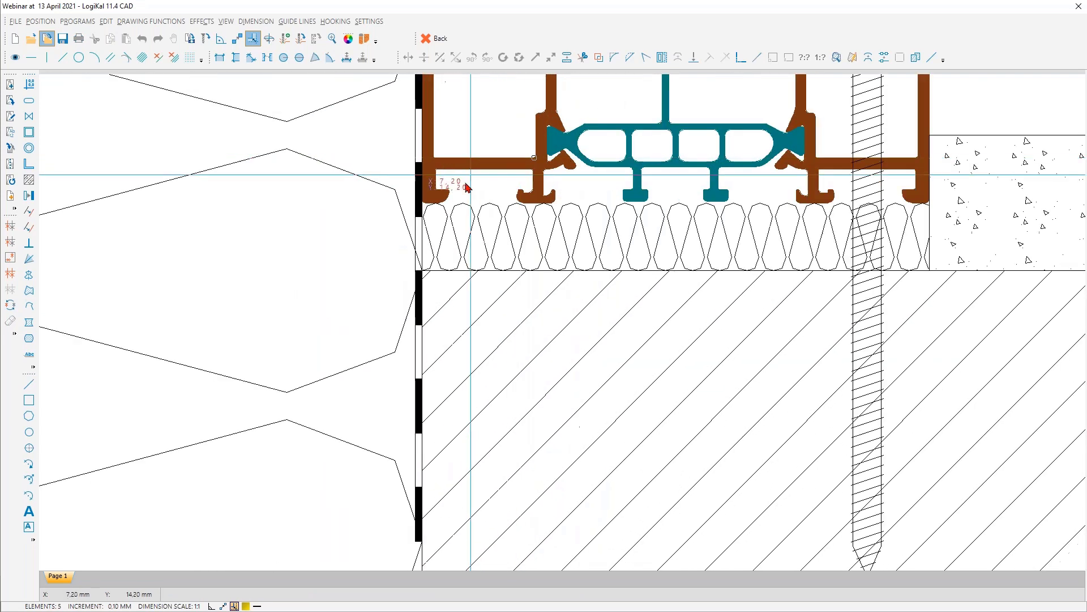
{"action": "left_click", "coordinate": [422, 202]}
{"action": "scroll", "coordinate": [391, 255], "scroll_direction": "down", "scroll_amount": 5}
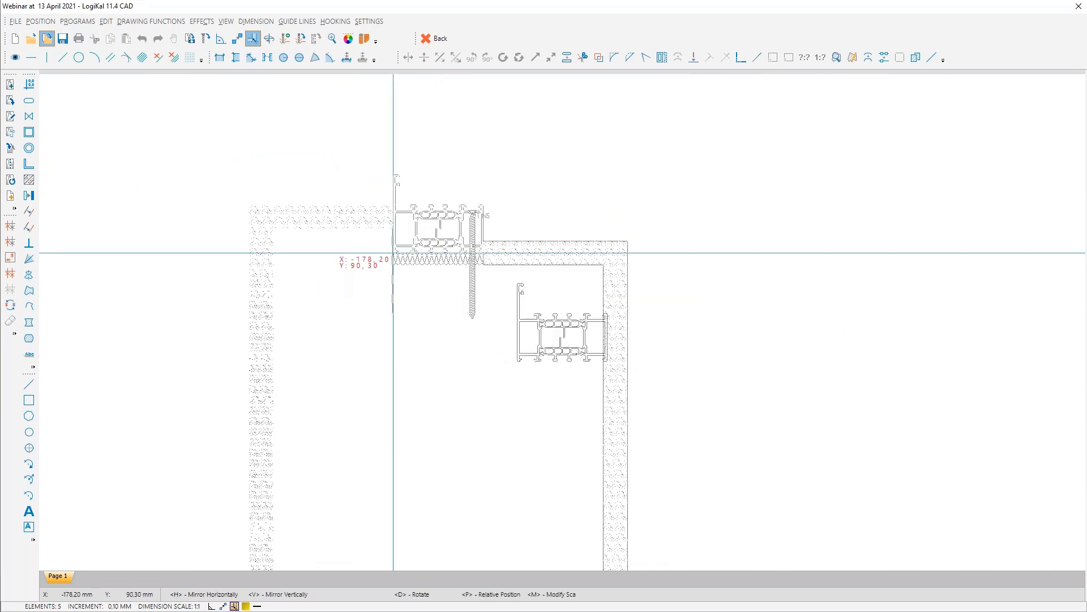
{"action": "scroll", "coordinate": [518, 361], "scroll_direction": "up", "scroll_amount": 5}
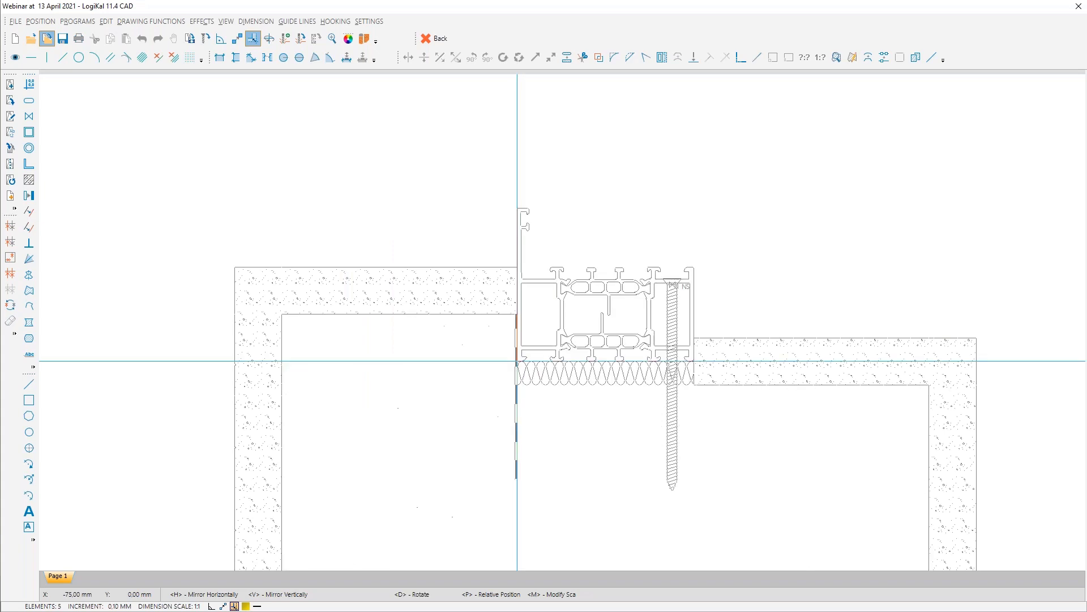
{"action": "left_click", "coordinate": [517, 362]}
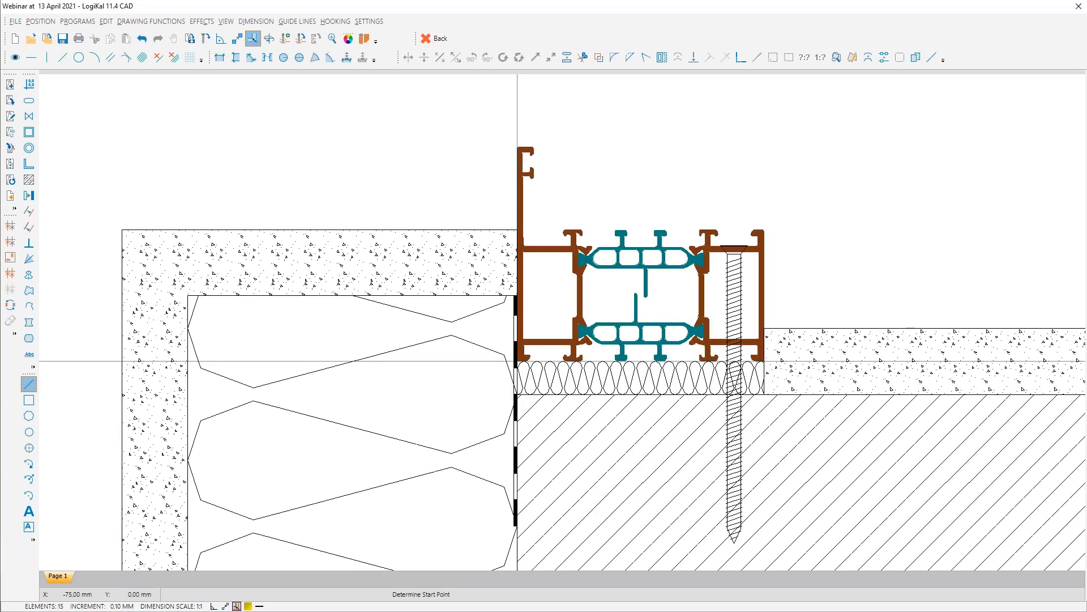
- Delete the duplicate coloured frame profile that overlaps the wall connection's own profile
{"action": "scroll", "coordinate": [374, 196], "scroll_direction": "down", "scroll_amount": 3}
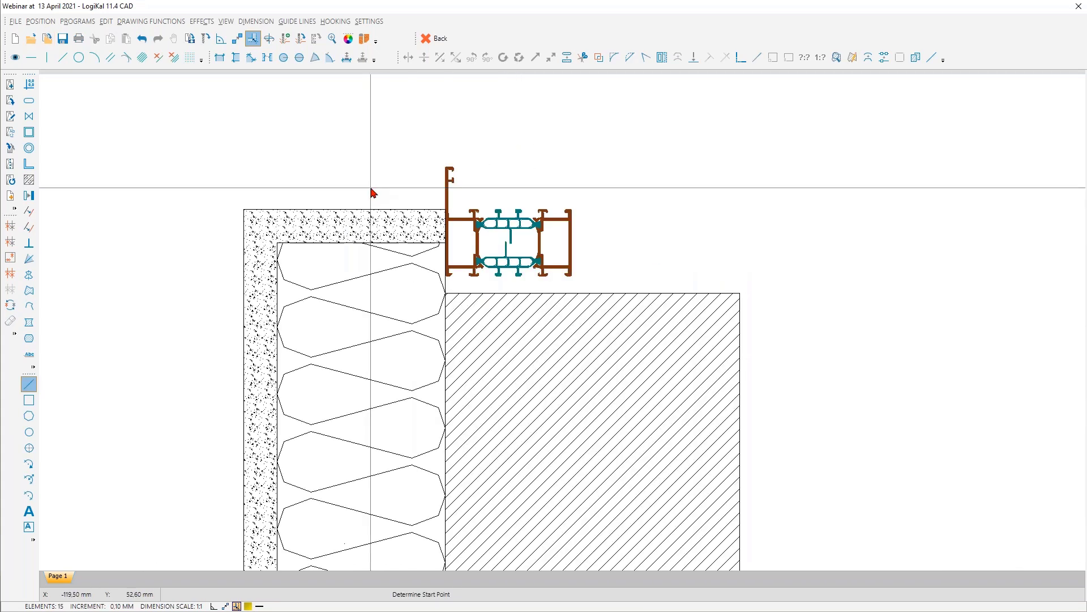
{"action": "left_click", "coordinate": [10, 226]}
{"action": "scroll", "coordinate": [433, 177], "scroll_direction": "up", "scroll_amount": 3}
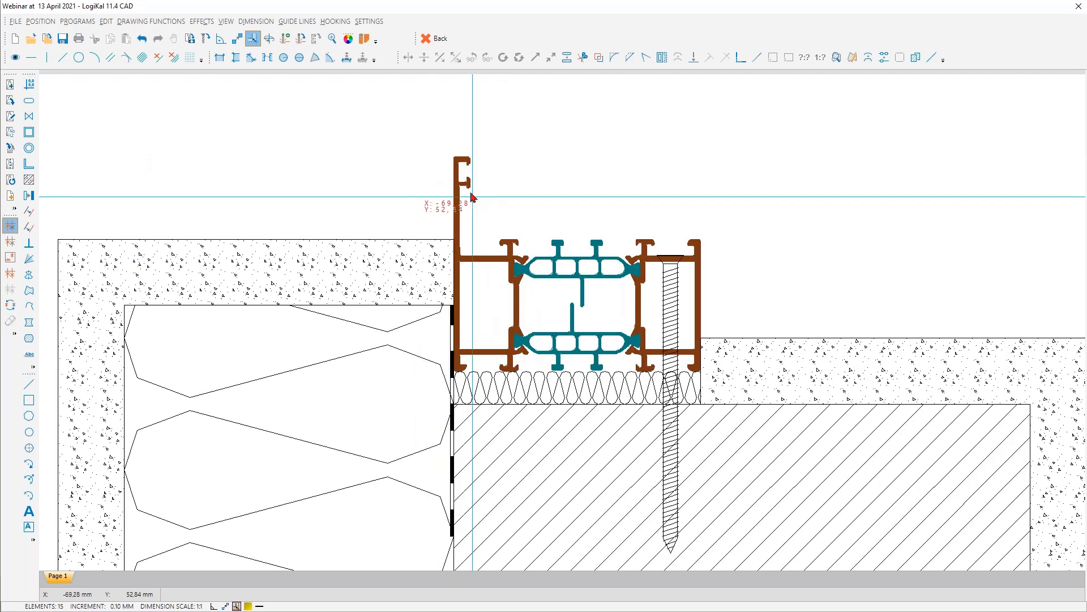
{"action": "left_click", "coordinate": [462, 188]}
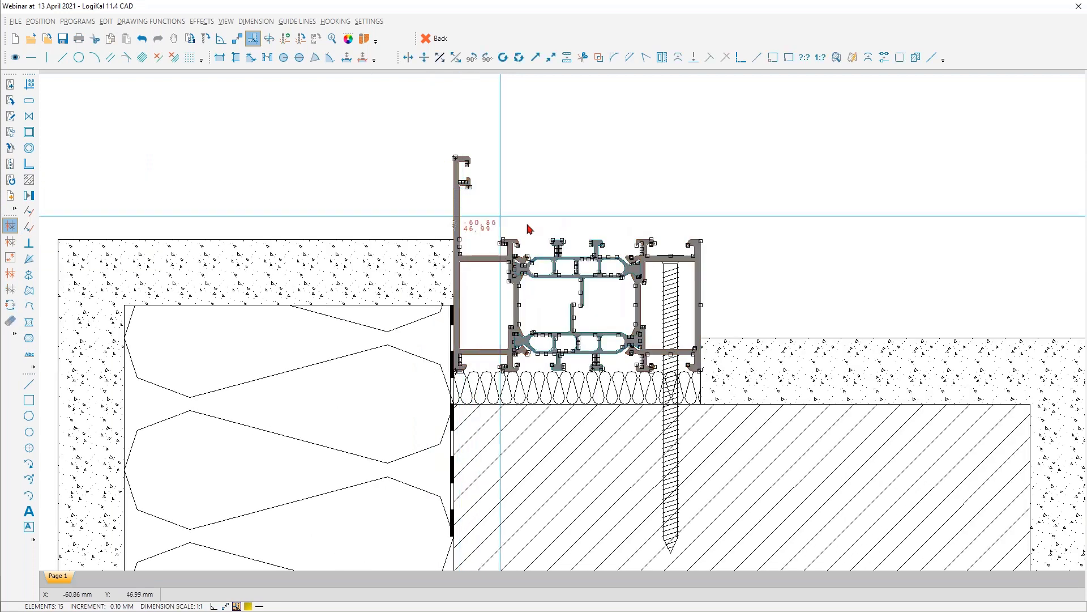
{"action": "scroll", "coordinate": [515, 202], "scroll_direction": "down", "scroll_amount": 2}
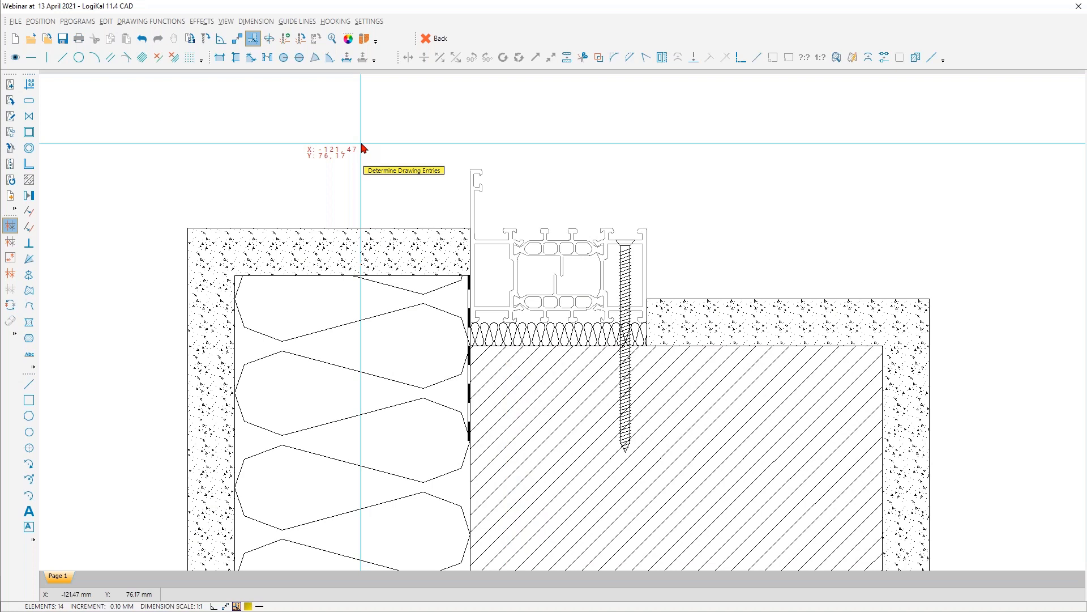
{"action": "scroll", "coordinate": [363, 146], "scroll_direction": "down", "scroll_amount": 2}
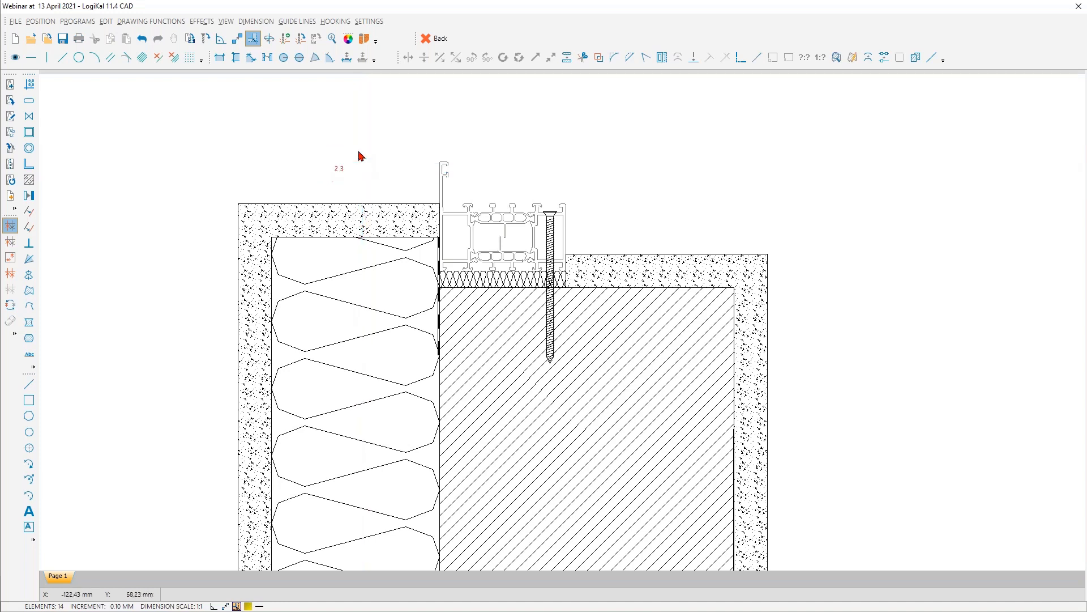
- Start an additional article, search for 20/20/2 and choose the HUD aluminium angle W 20/20/2 MM
{"action": "right_click", "coordinate": [348, 128]}
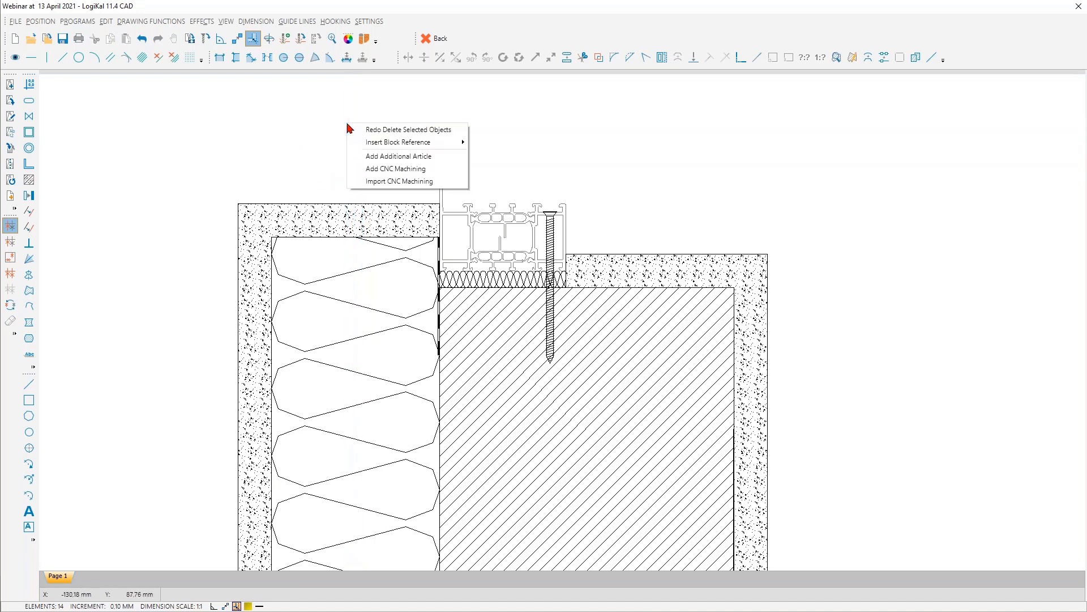
{"action": "left_click", "coordinate": [391, 155]}
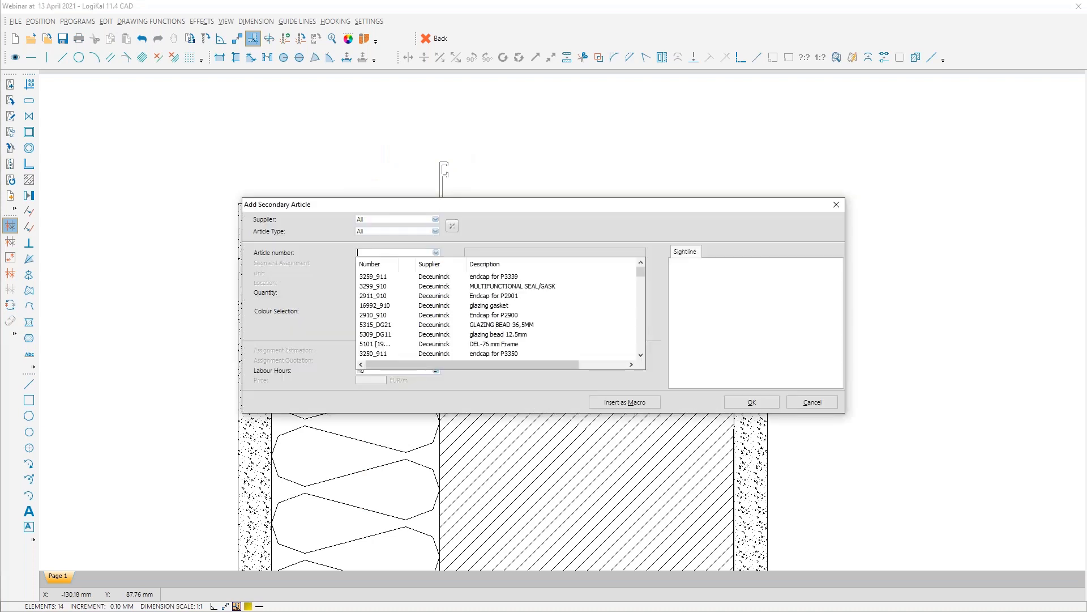
{"action": "type", "text": "20"}
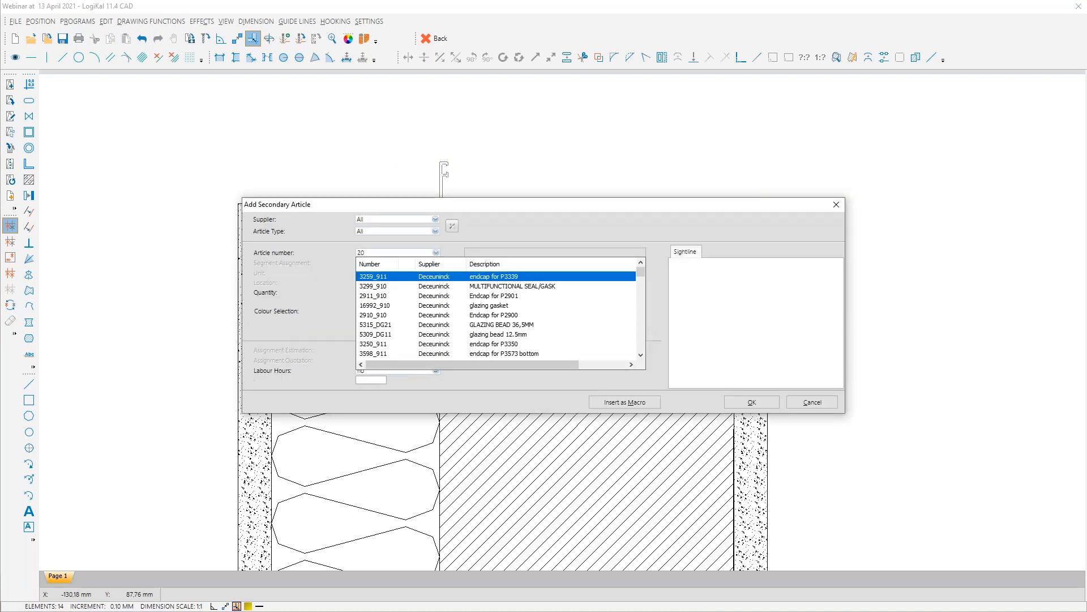
{"action": "type", "text": "/"}
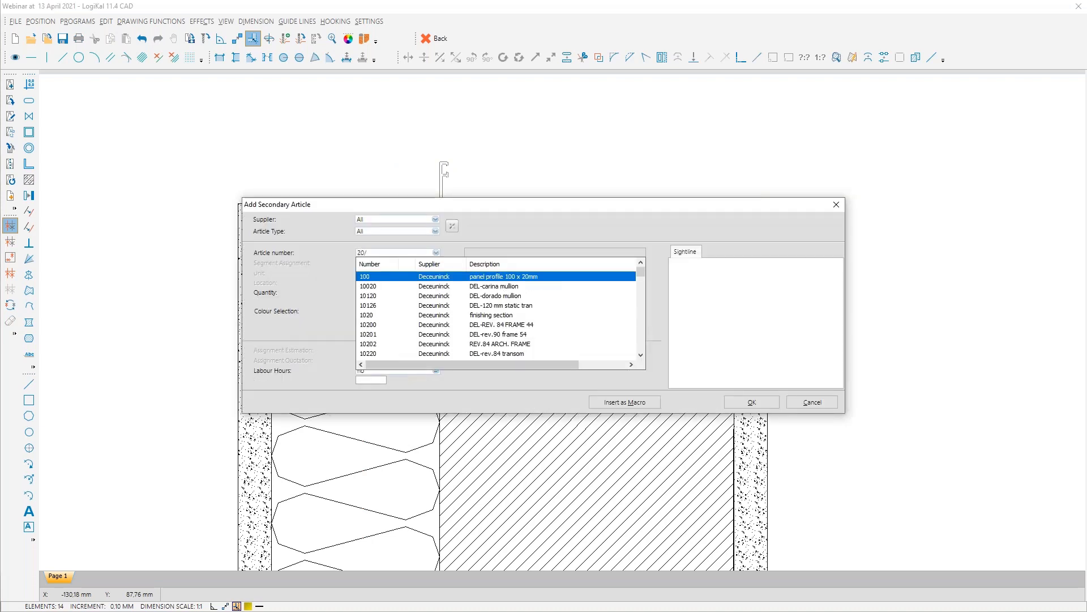
{"action": "type", "text": "2"}
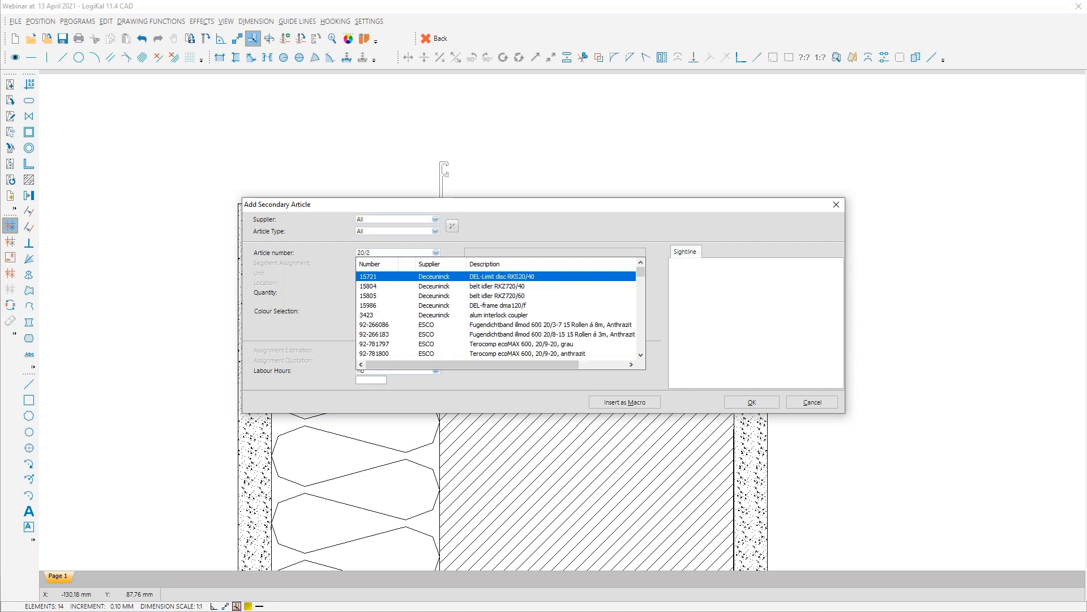
{"action": "type", "text": "0"}
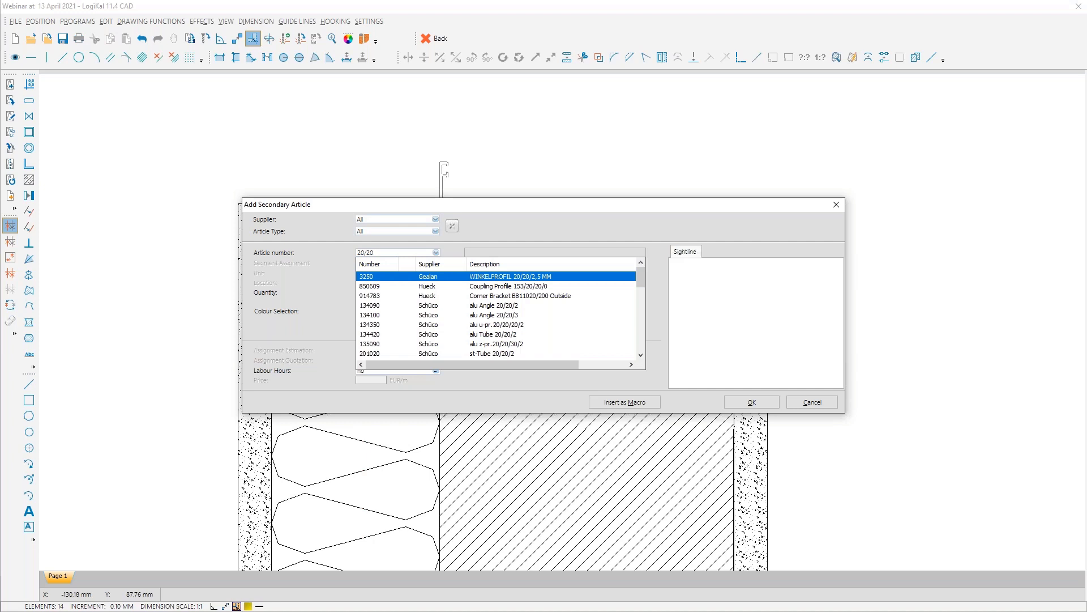
{"action": "type", "text": "/2"}
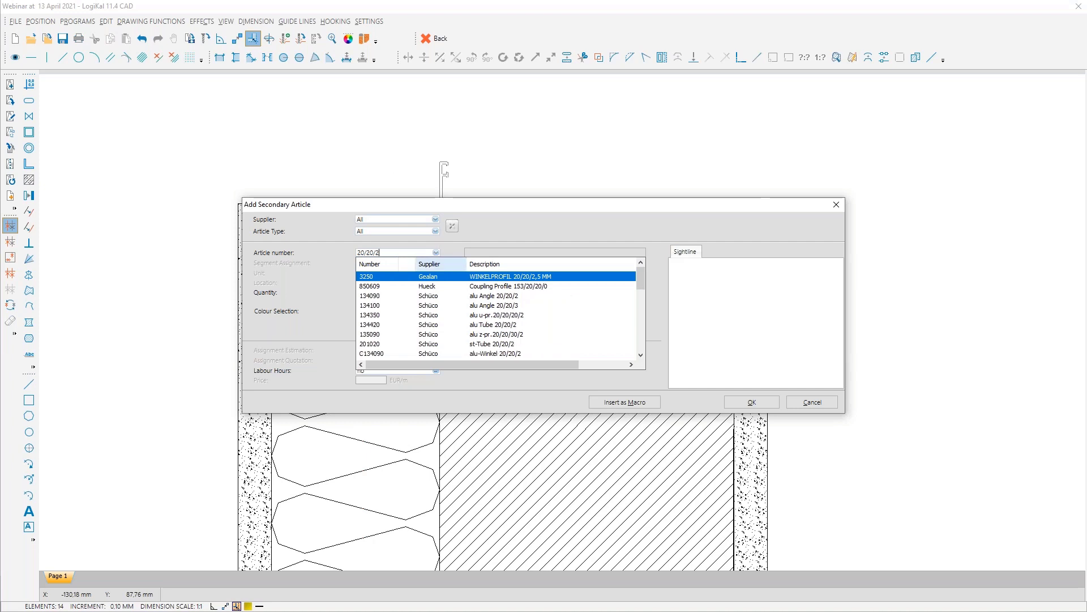
{"action": "left_click_drag", "start_coordinate": [645, 287], "coordinate": [646, 339]}
{"action": "left_click", "coordinate": [471, 352]}
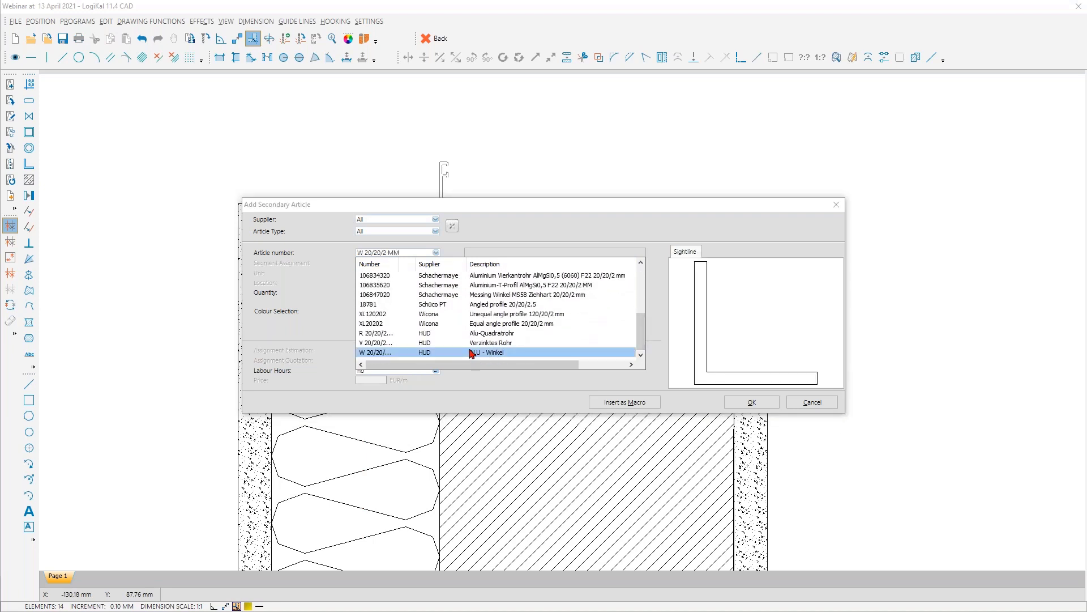
- Insert the angle with colour Without in the corner between outer plaster and frame flange, and return to the project wall connections
{"action": "left_click", "coordinate": [380, 321]}
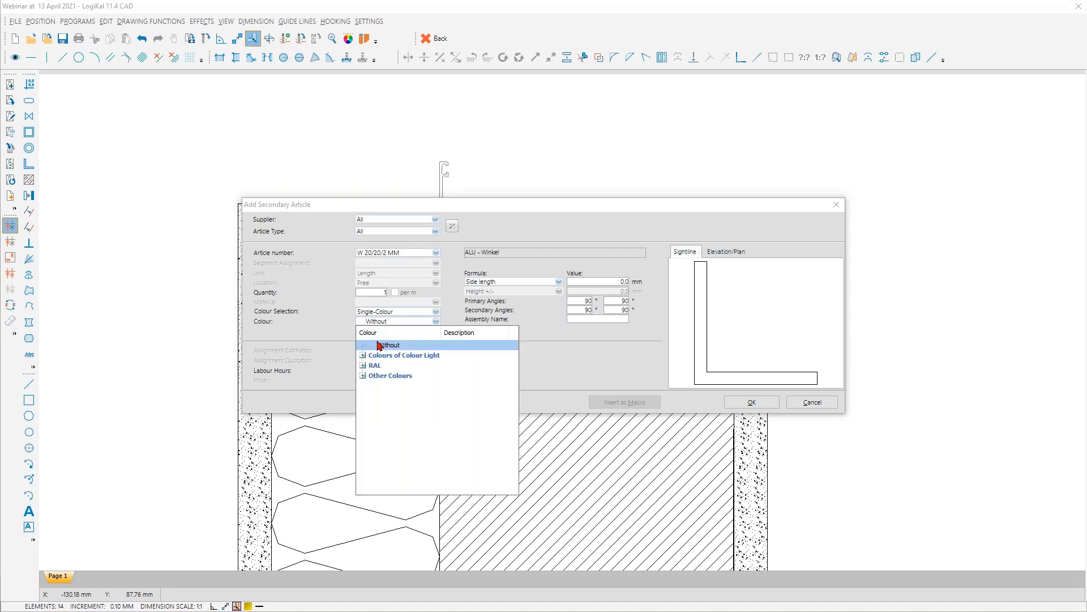
{"action": "left_click", "coordinate": [379, 345]}
{"action": "left_click", "coordinate": [752, 402]}
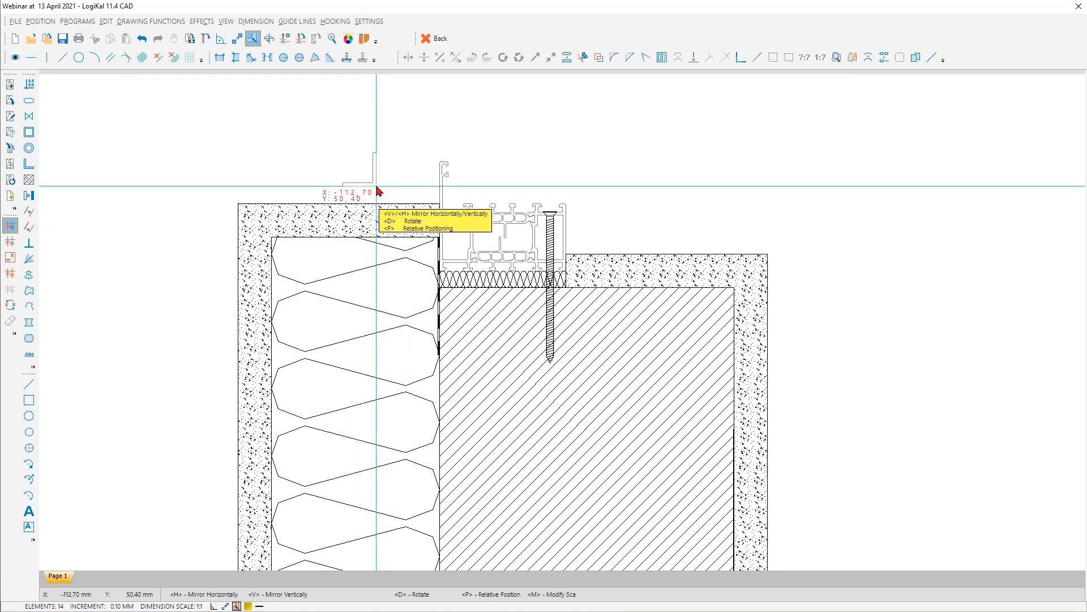
{"action": "left_click", "coordinate": [441, 204]}
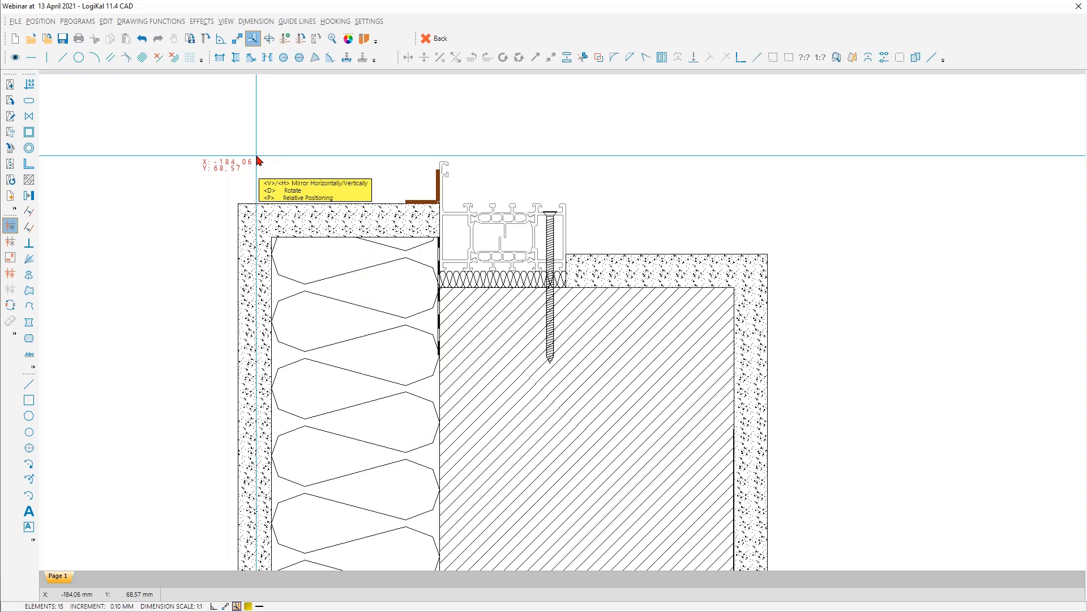
{"action": "left_click", "coordinate": [438, 38]}
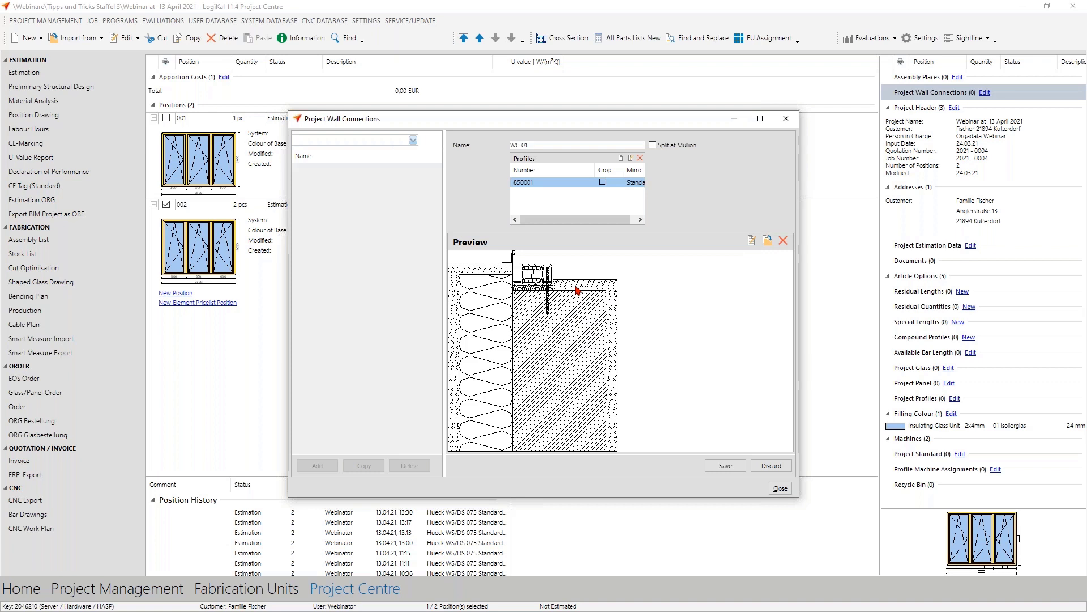
- Save the wall connection WC 01 and close the project wall connections
{"action": "left_click", "coordinate": [725, 468]}
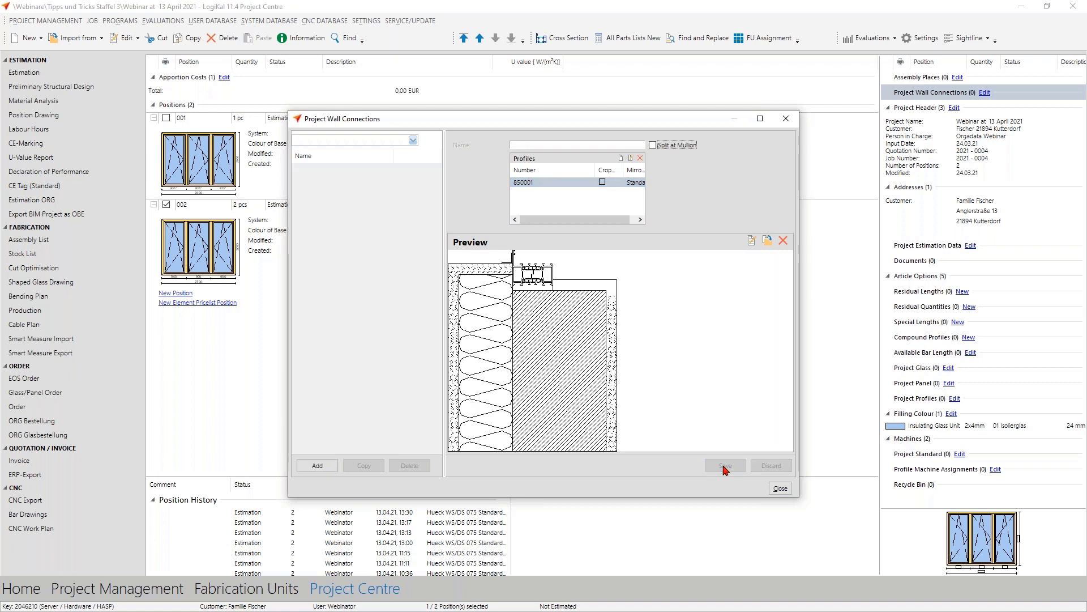
{"action": "left_click", "coordinate": [780, 488]}
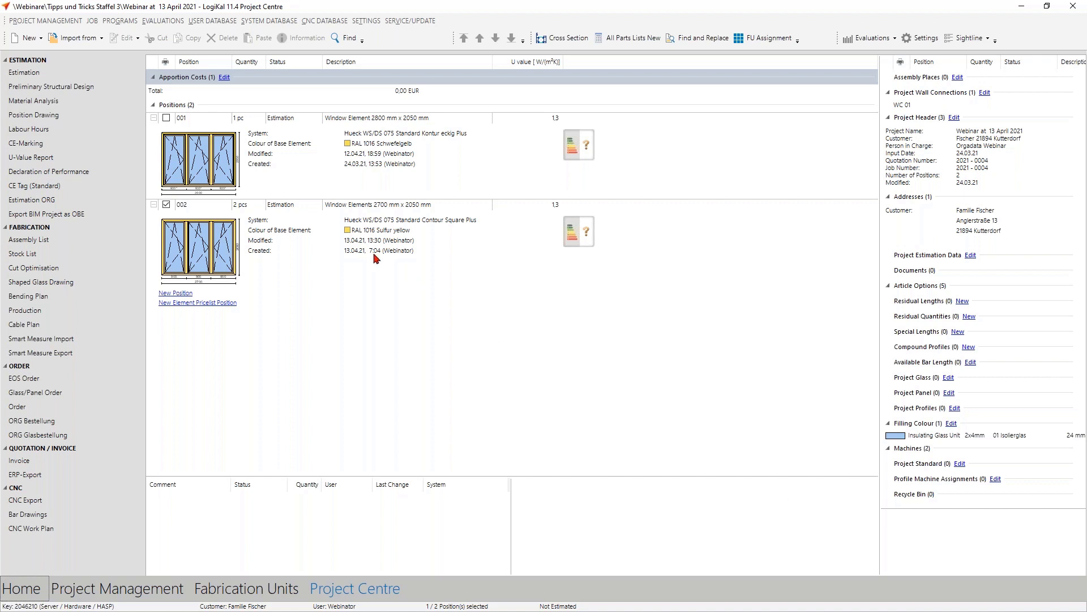
- Open position 002 and assign project wall connection WC 01 as the centre connection on its top, right and left sides
{"action": "left_click", "coordinate": [327, 237]}
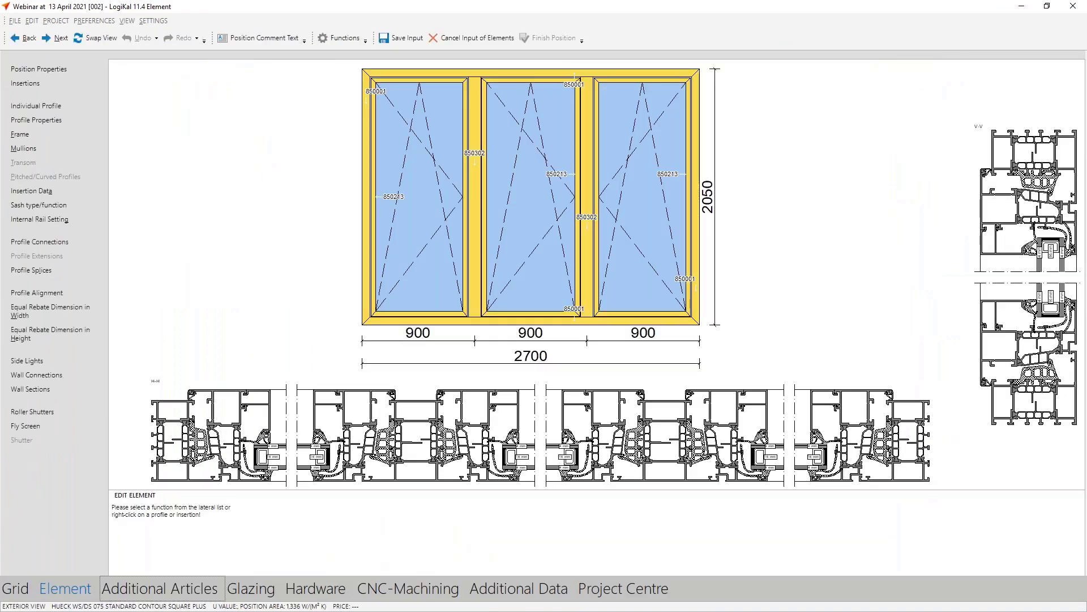
{"action": "left_click", "coordinate": [55, 376]}
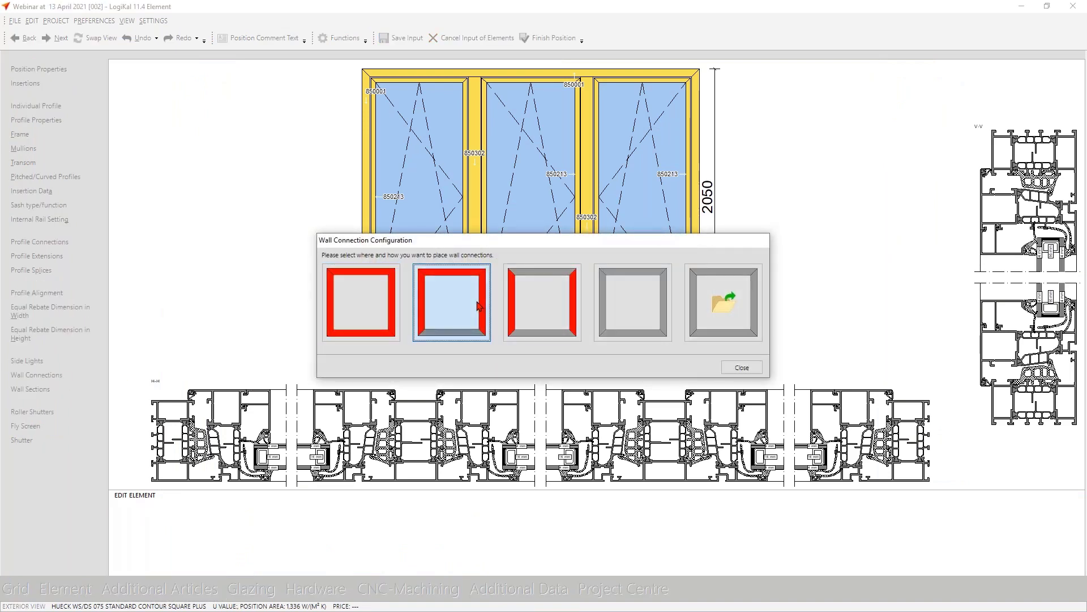
{"action": "left_click", "coordinate": [479, 305]}
{"action": "left_click", "coordinate": [438, 253]}
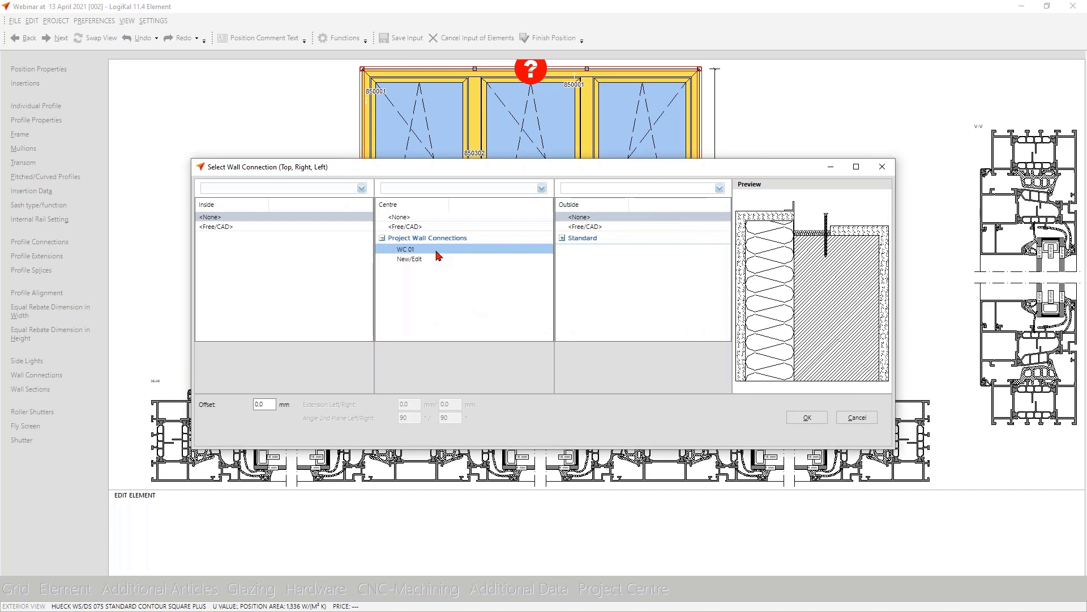
{"action": "double_click", "coordinate": [438, 254]}
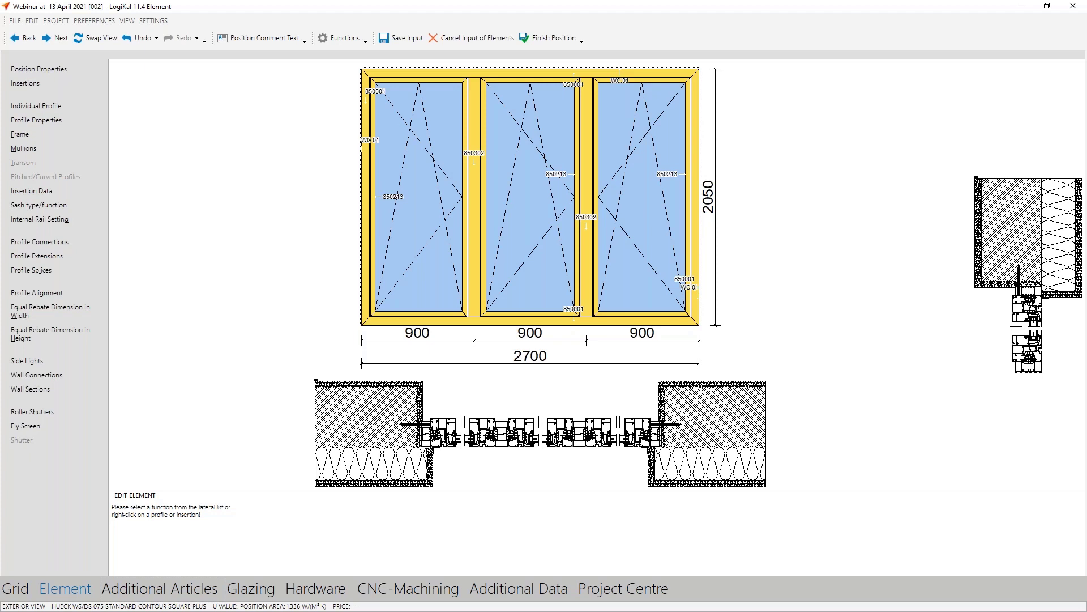
- Review WC 01 in the project wall connections, reached from the element's wall connection selection for top, right and left, and return to the selection
{"action": "left_click", "coordinate": [49, 374]}
{"action": "left_click", "coordinate": [445, 302]}
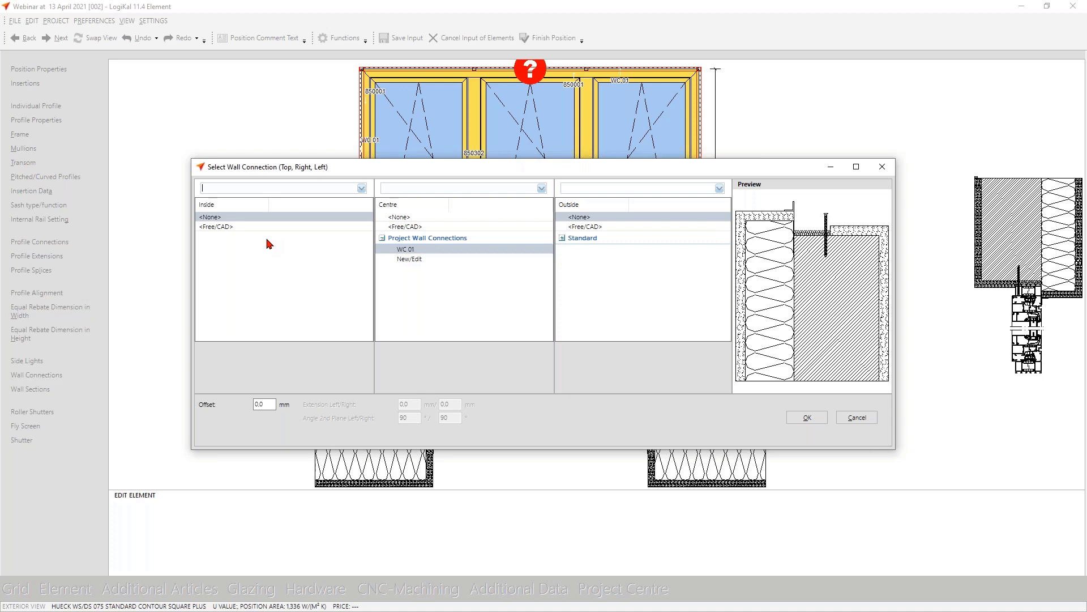
{"action": "left_click", "coordinate": [411, 259]}
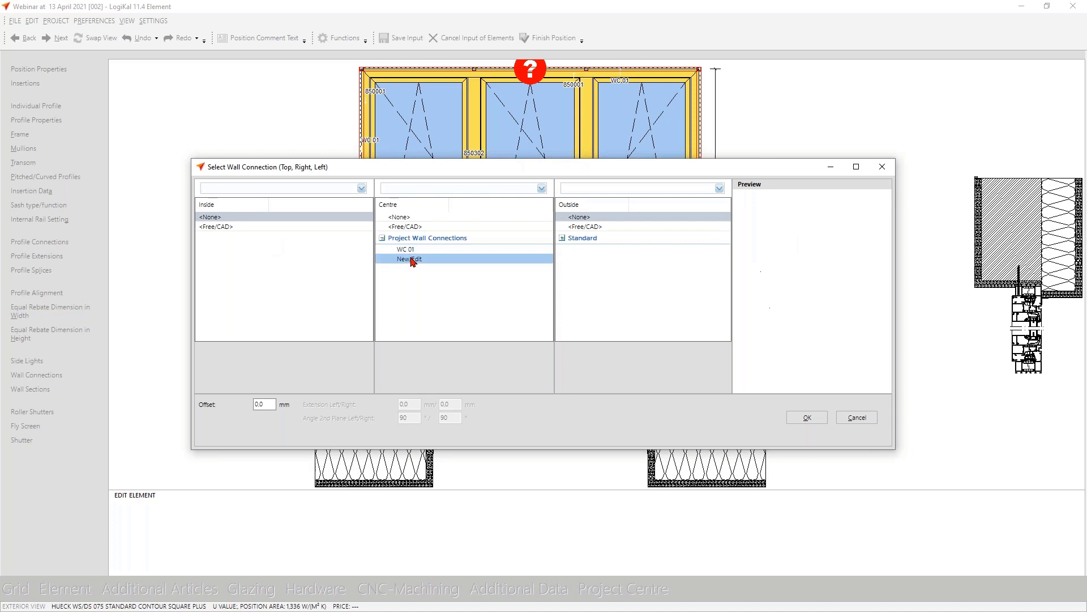
{"action": "double_click", "coordinate": [411, 260]}
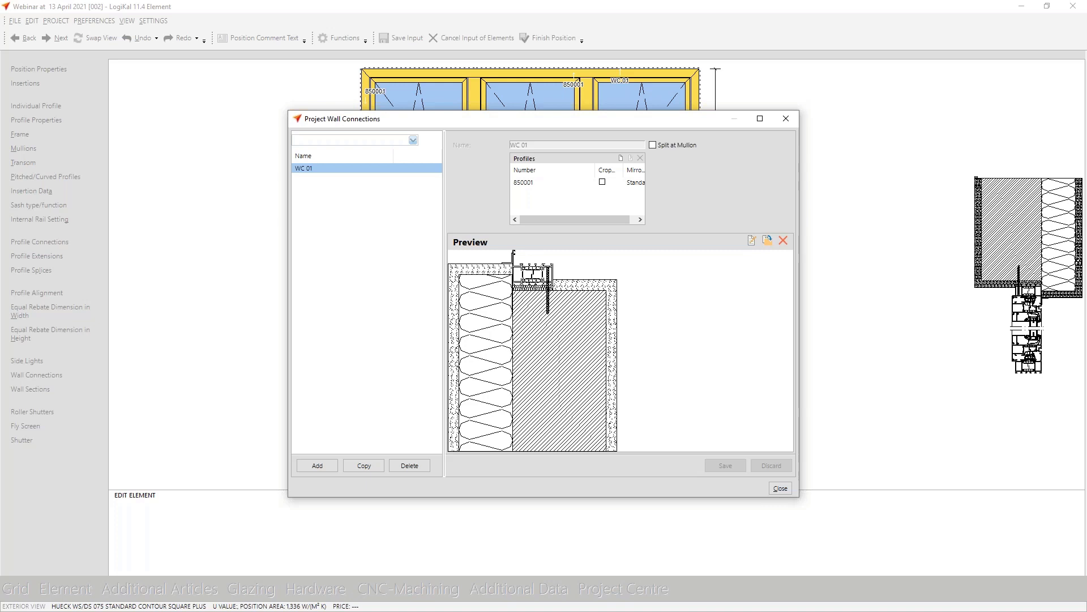
{"action": "left_click", "coordinate": [780, 487]}
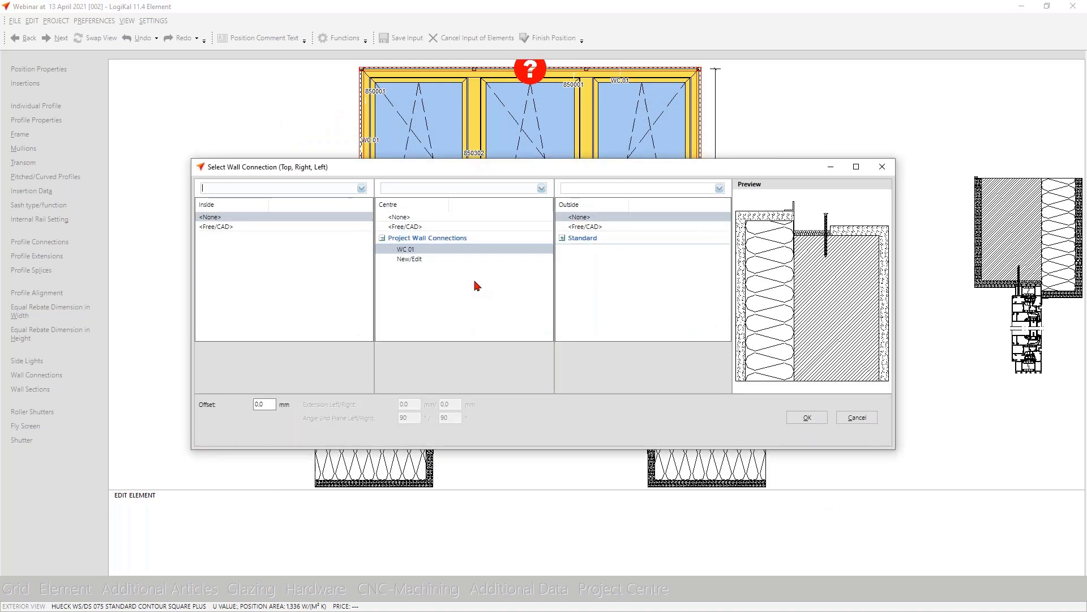
- Examine the cropping and mirroring options of profile Hueck 850001 in WC 01, and return to the wall connection selection
{"action": "left_click", "coordinate": [404, 259]}
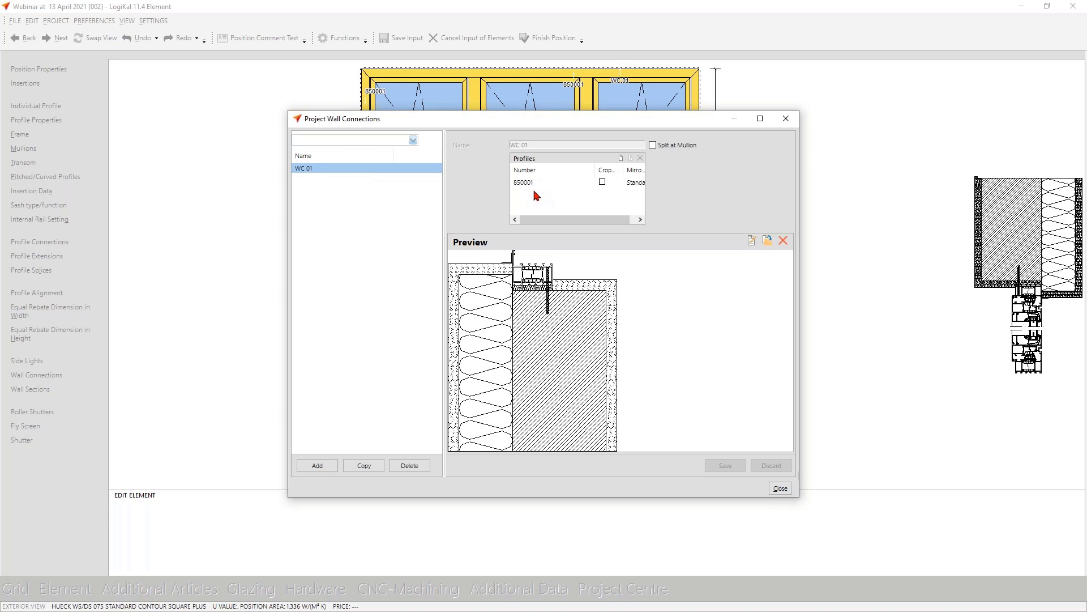
{"action": "double_click", "coordinate": [538, 183]}
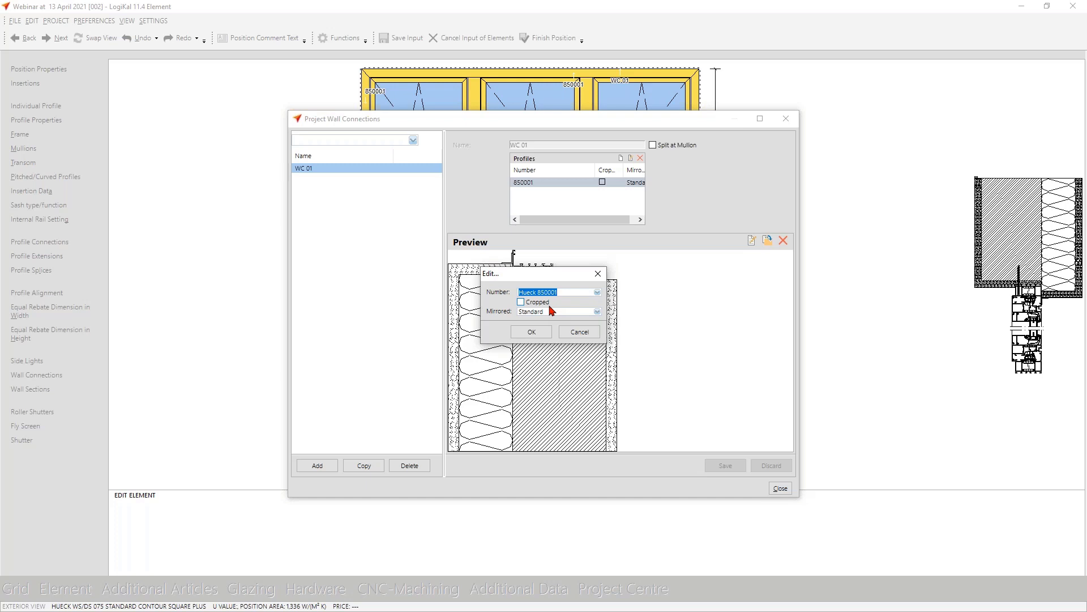
{"action": "left_click", "coordinate": [550, 311]}
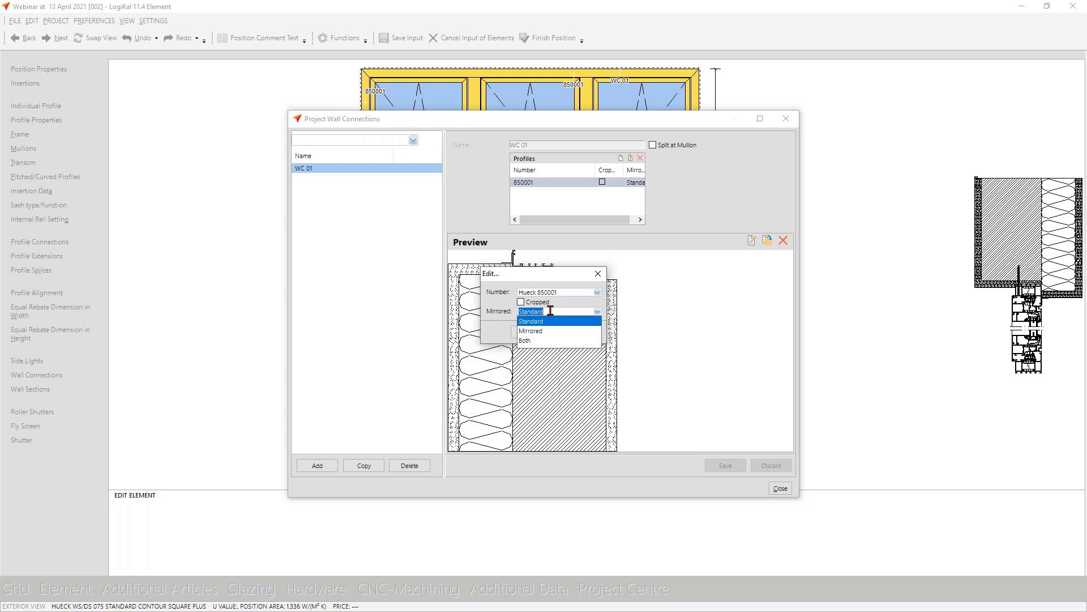
{"action": "left_click", "coordinate": [553, 282]}
{"action": "left_click", "coordinate": [579, 333]}
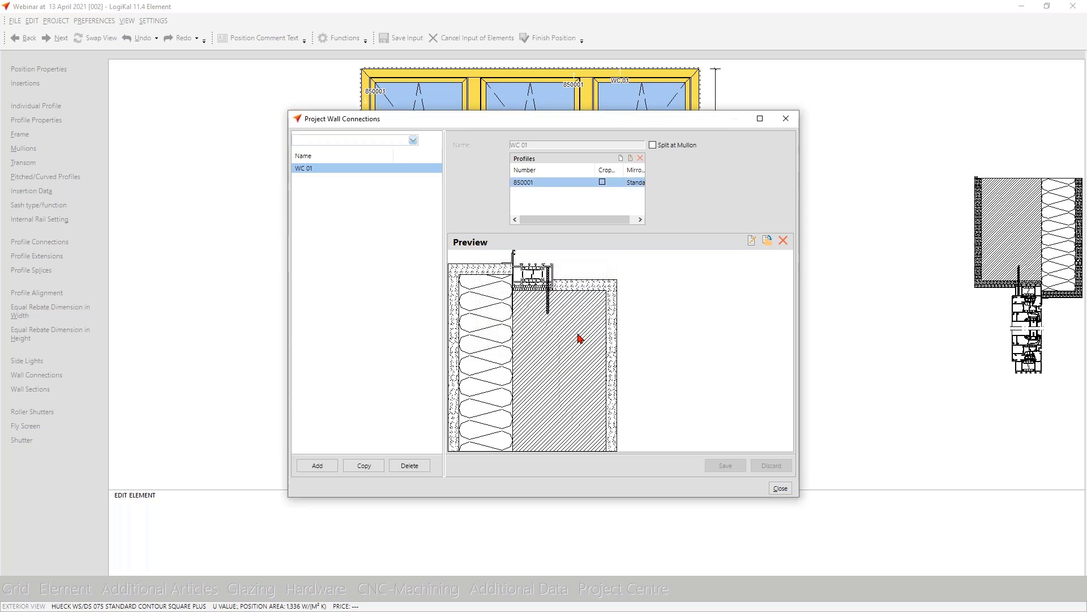
{"action": "left_click", "coordinate": [781, 488]}
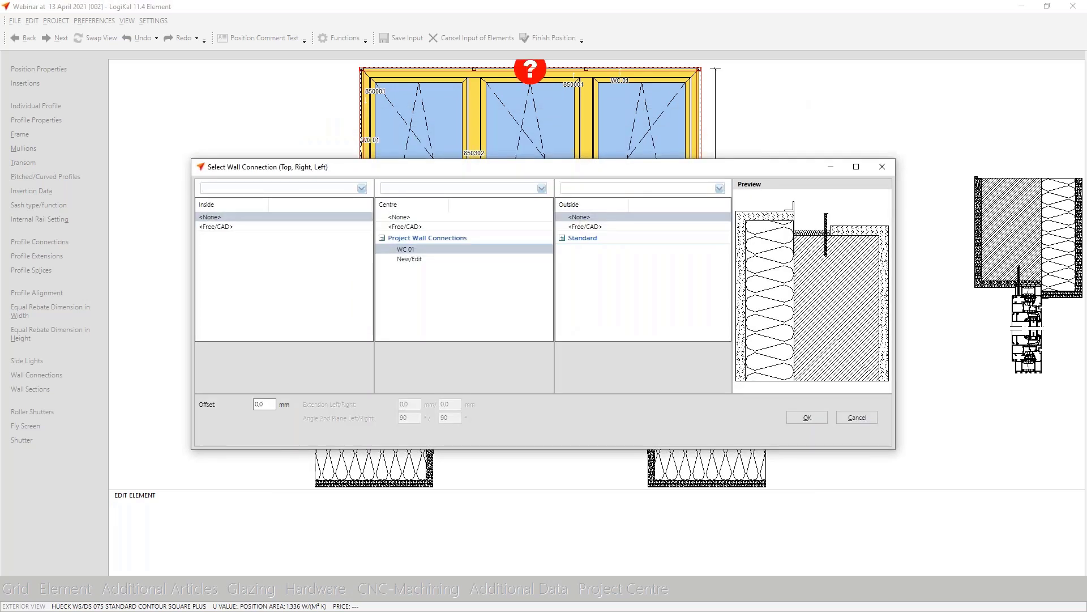
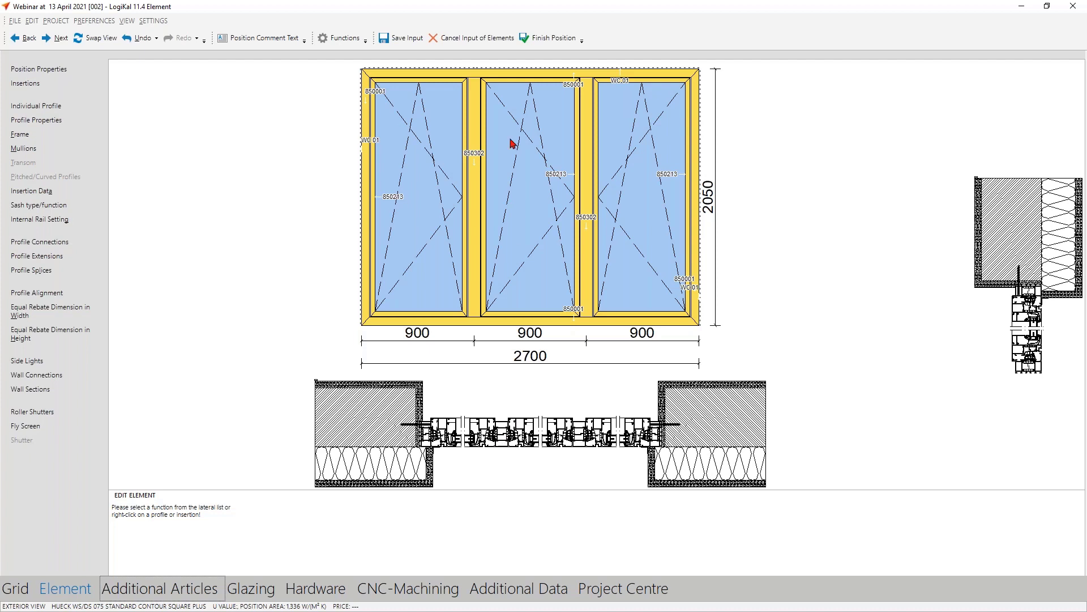
- Finish position 002 and display the cut optimisation for the selected positions
{"action": "left_click", "coordinate": [552, 40]}
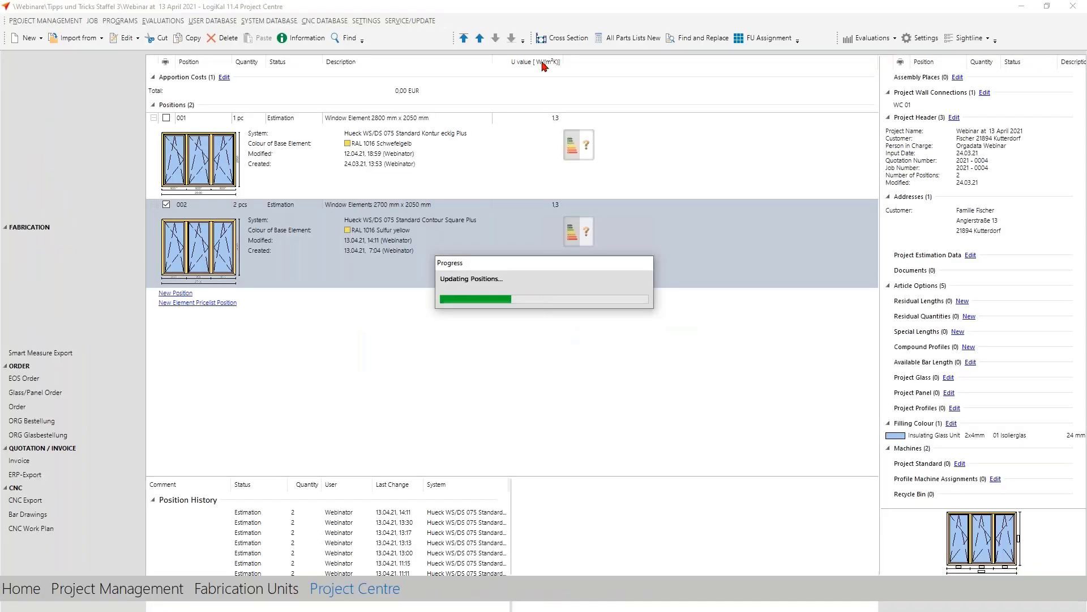
{"action": "left_click", "coordinate": [43, 270]}
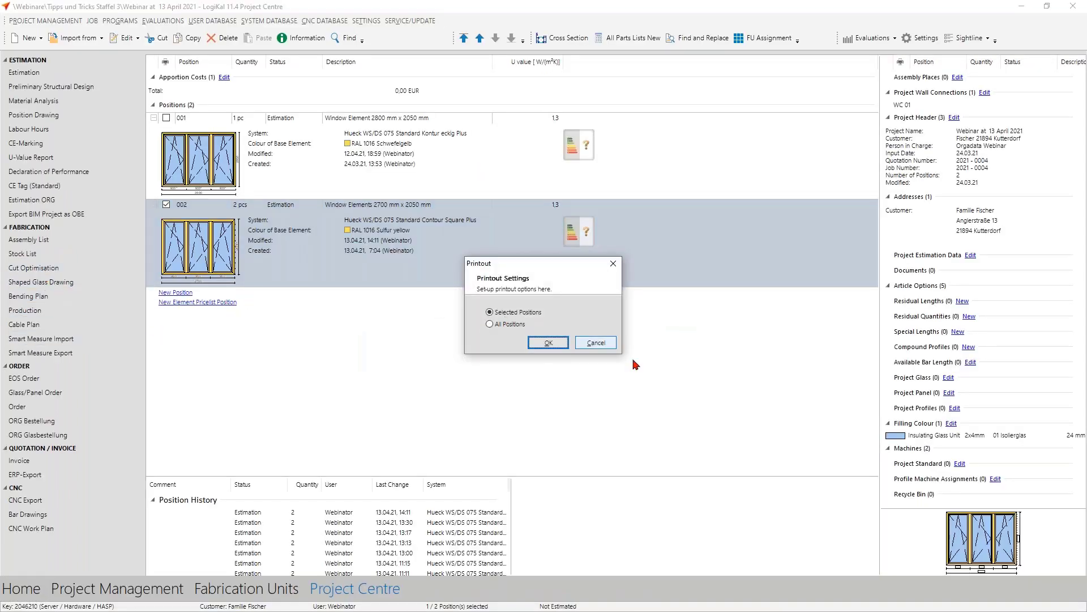
{"action": "left_click", "coordinate": [561, 343]}
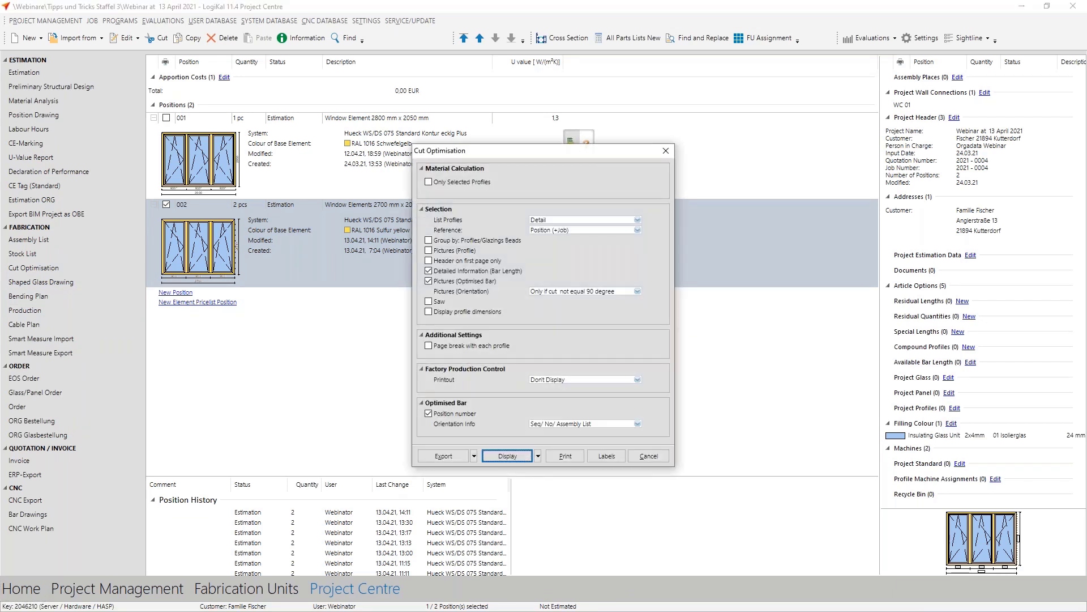
{"action": "key", "text": "Return"}
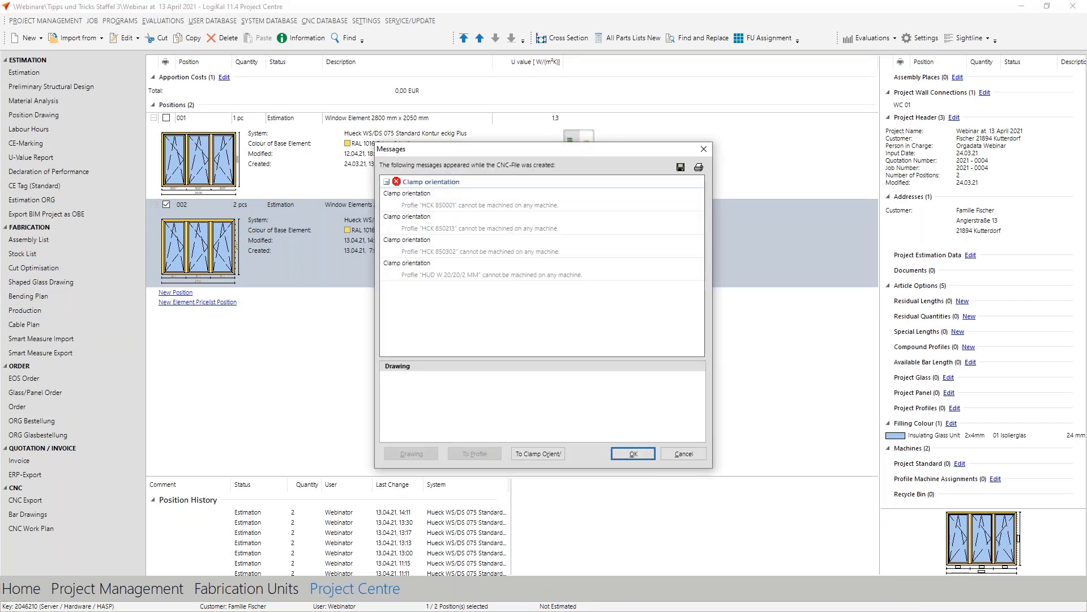
{"action": "key", "text": "Return"}
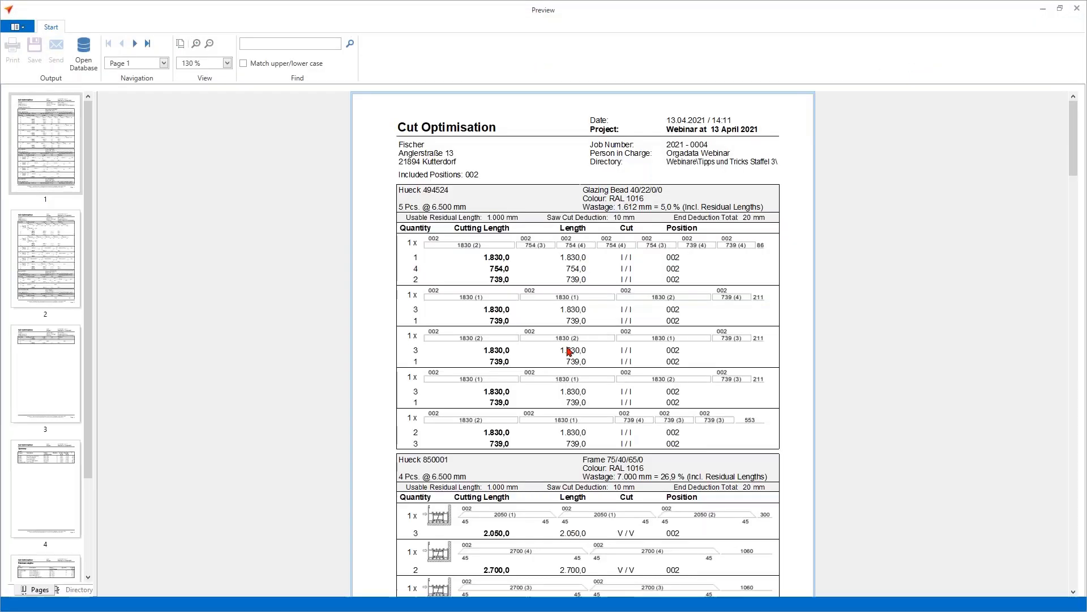
- Examine the cutting lengths of the aluminium angle HUD W 20/20/2 MM in the cut optimisation, and close the preview
{"action": "scroll", "coordinate": [569, 351], "scroll_direction": "down", "scroll_amount": 10}
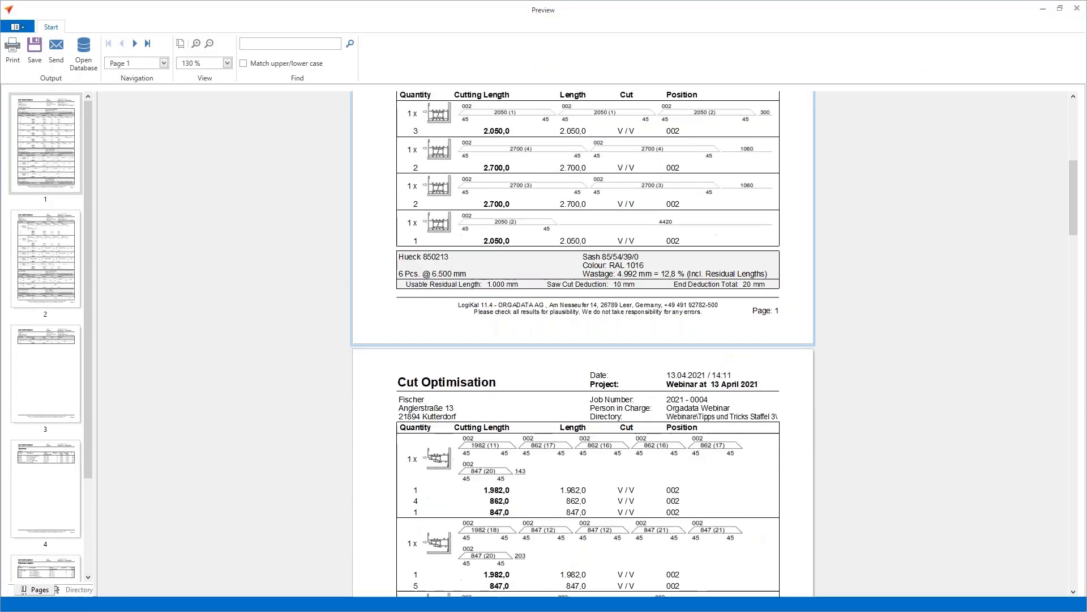
{"action": "scroll", "coordinate": [583, 340], "scroll_direction": "down", "scroll_amount": 15}
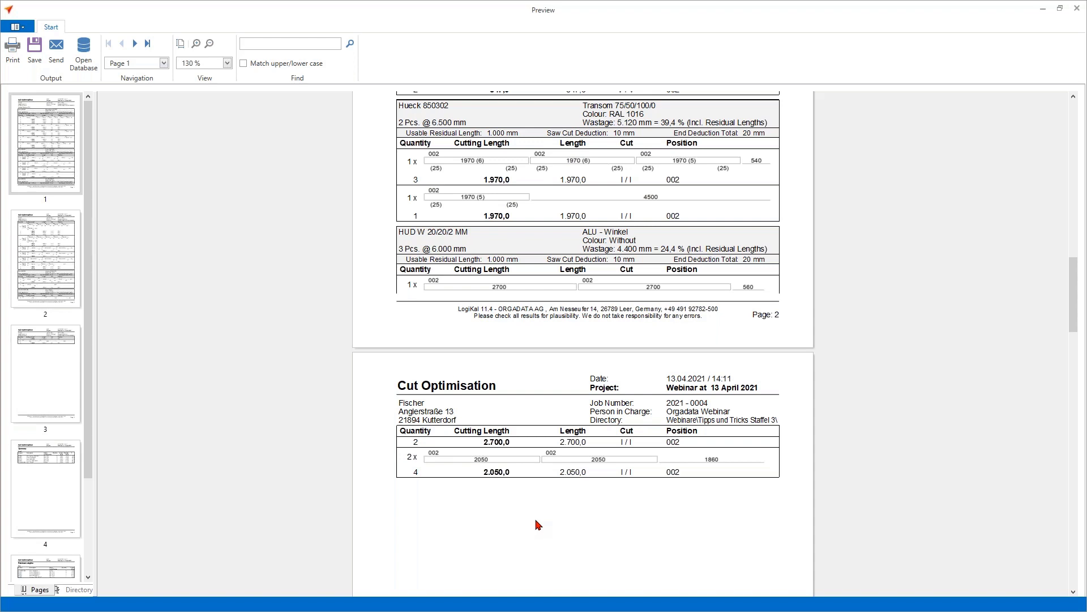
{"action": "left_click", "coordinate": [1077, 7]}
{"action": "left_click", "coordinate": [541, 348]}
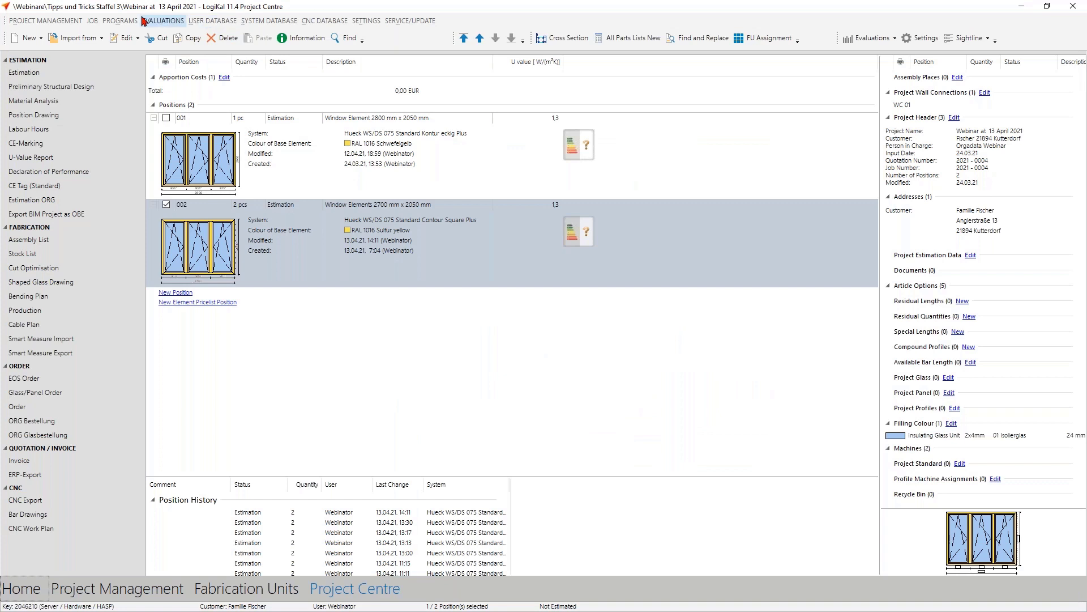
- Switch to the CAD program and insert position 002 of project Webinar at 13 April 2021 into the new drawing
{"action": "left_click", "coordinate": [120, 21]}
{"action": "left_click", "coordinate": [125, 34]}
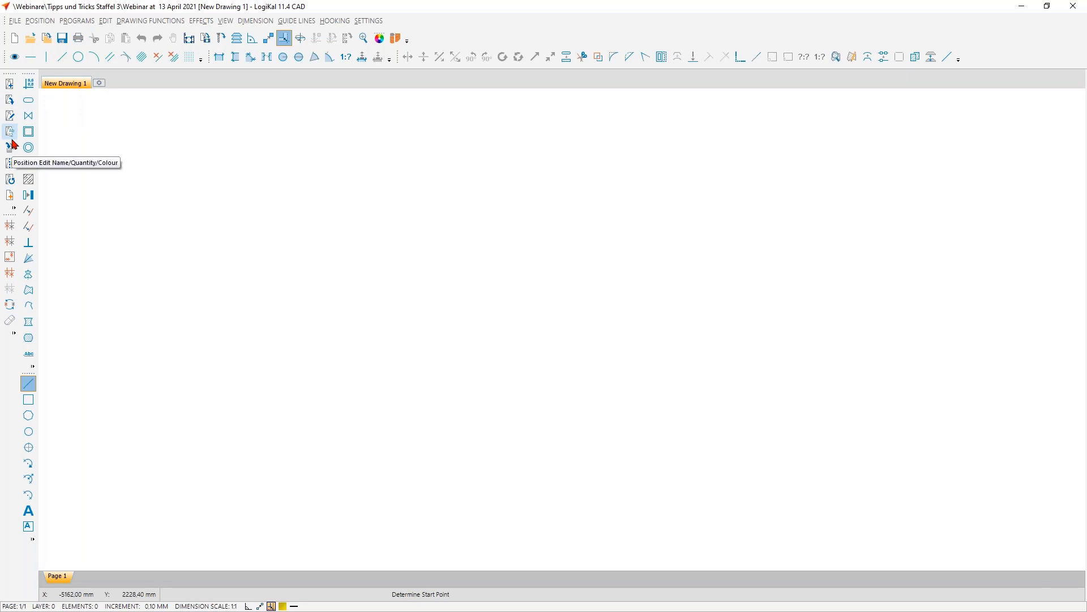
{"action": "left_click", "coordinate": [11, 104]}
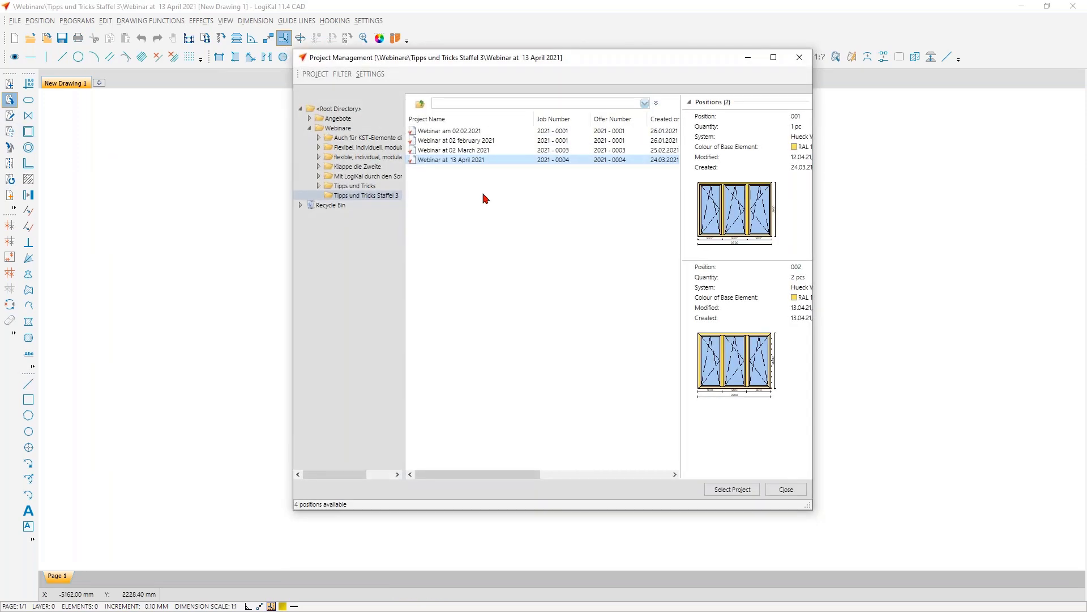
{"action": "double_click", "coordinate": [478, 160]}
{"action": "double_click", "coordinate": [445, 154]}
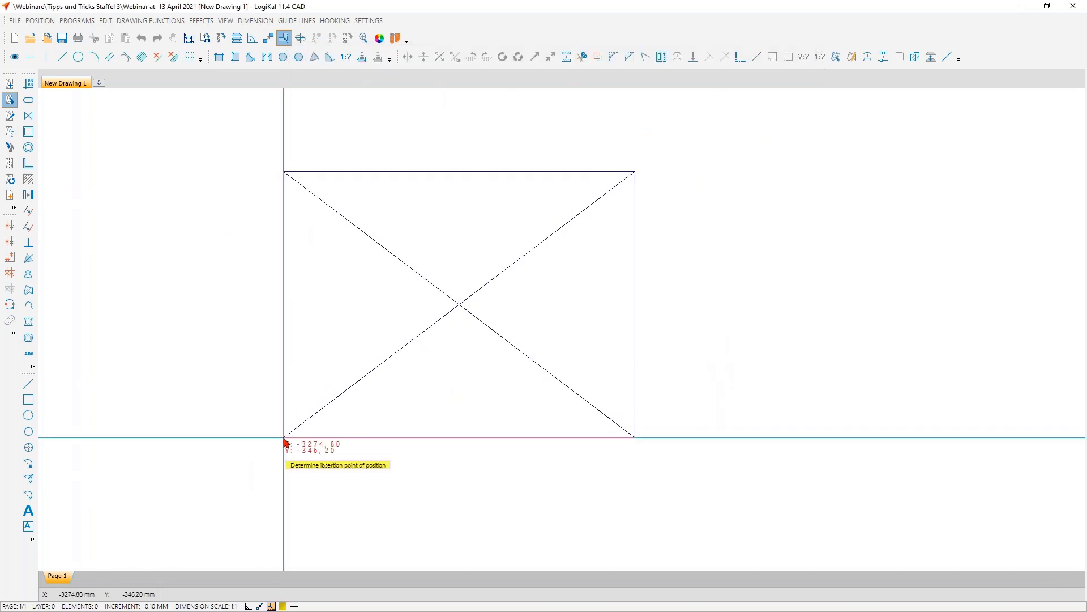
{"action": "left_click", "coordinate": [284, 440]}
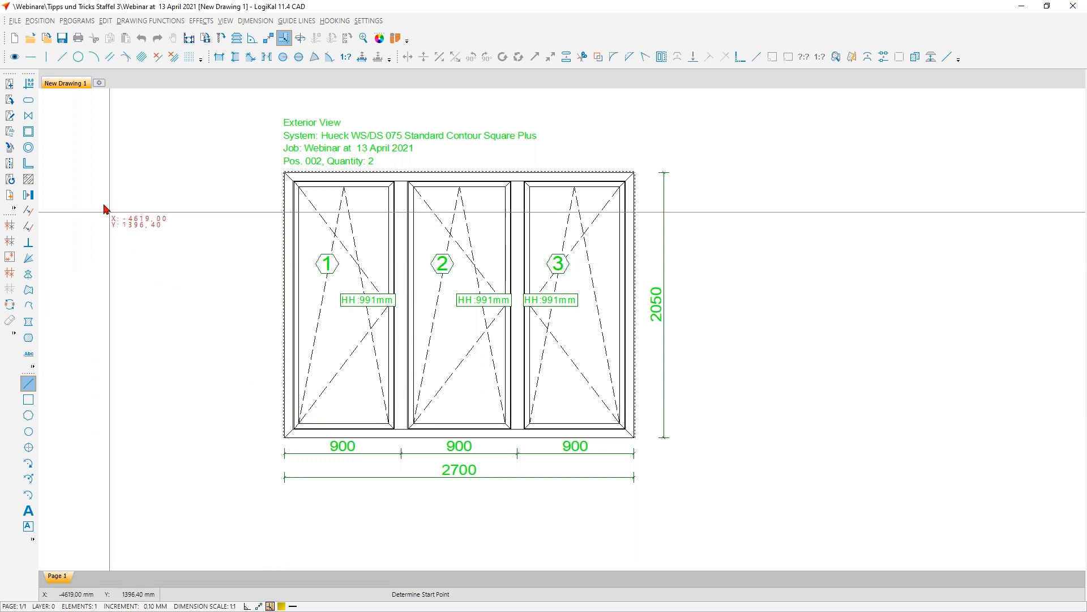
- Create a horizontal section across the full width of position 002, through its lower part, and place it below the elevation
{"action": "left_click", "coordinate": [10, 163]}
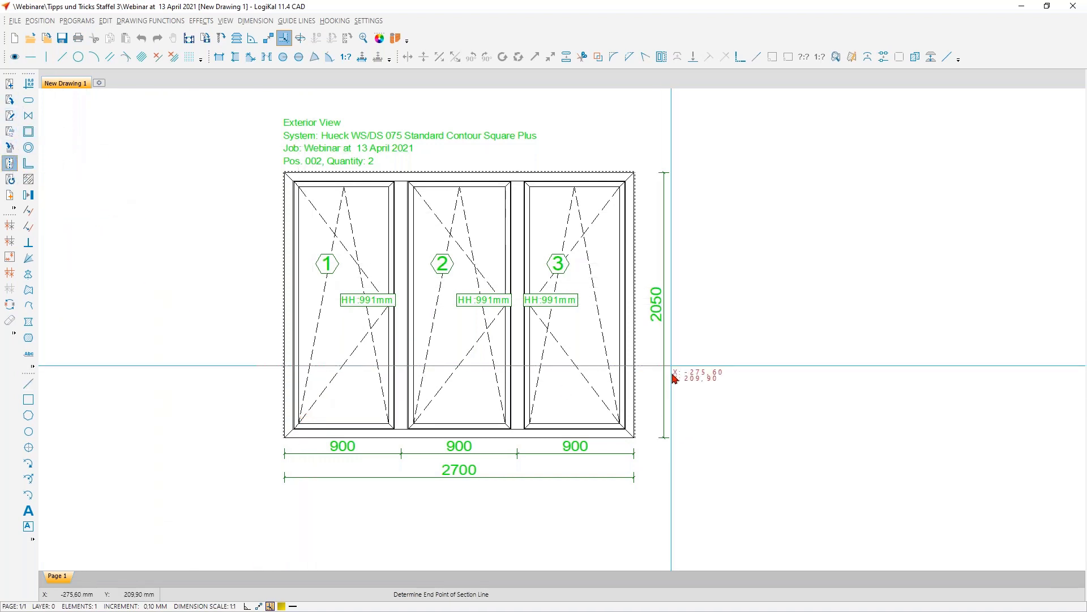
{"action": "left_click", "coordinate": [285, 543]}
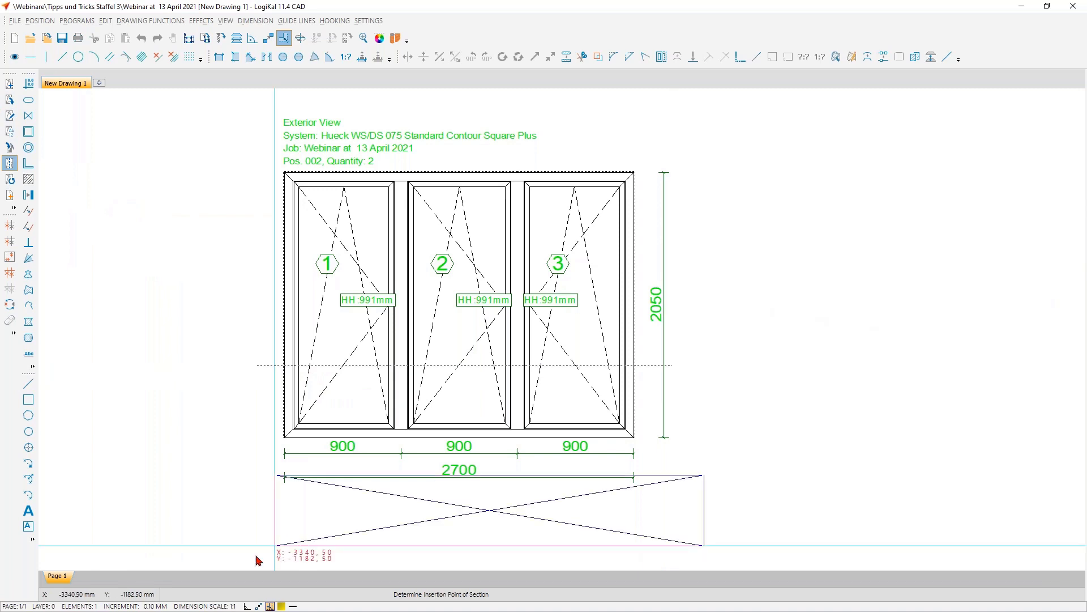
{"action": "left_click", "coordinate": [245, 565]}
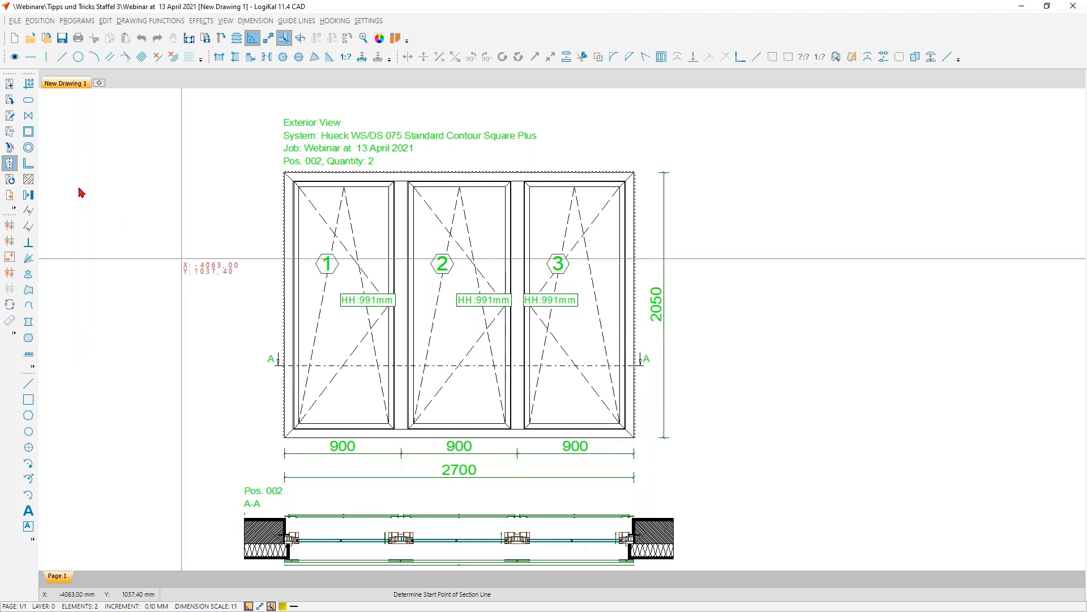
- Open position 002 of project Webinar at 13 April 2021 for editing from the drawing and set its total width to 2800 mm
{"action": "left_click", "coordinate": [11, 118]}
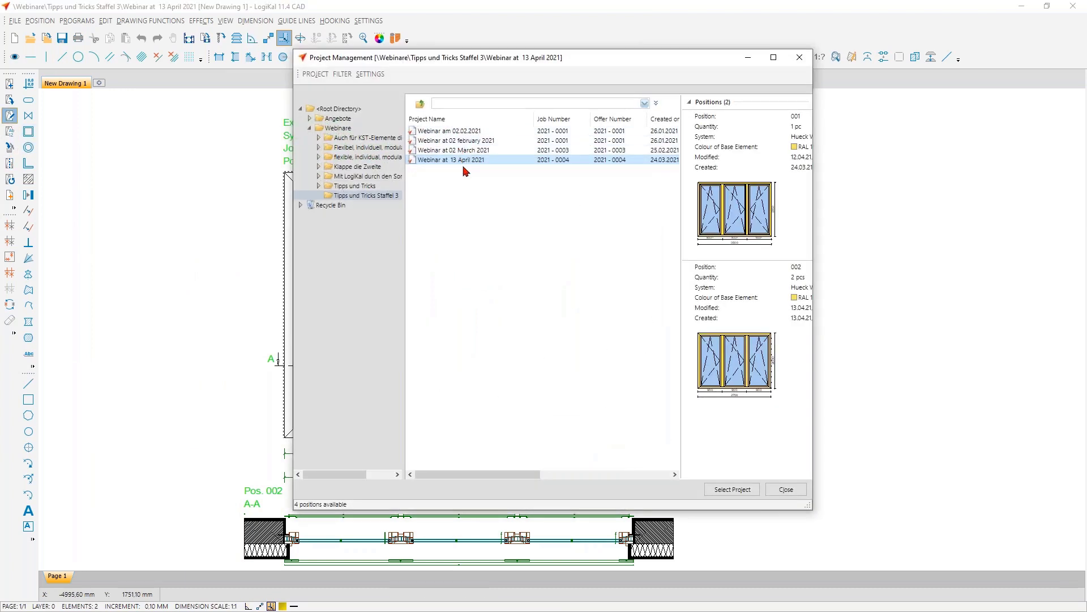
{"action": "left_click", "coordinate": [463, 161]}
{"action": "double_click", "coordinate": [464, 164]}
{"action": "double_click", "coordinate": [444, 160]}
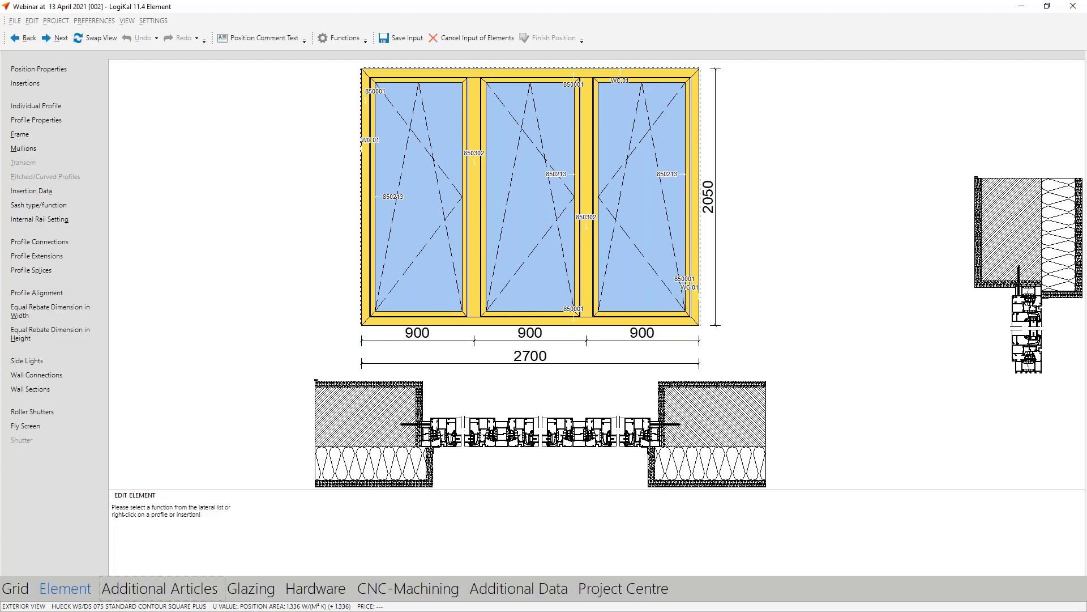
{"action": "left_click", "coordinate": [542, 361]}
{"action": "type", "text": "2800"}
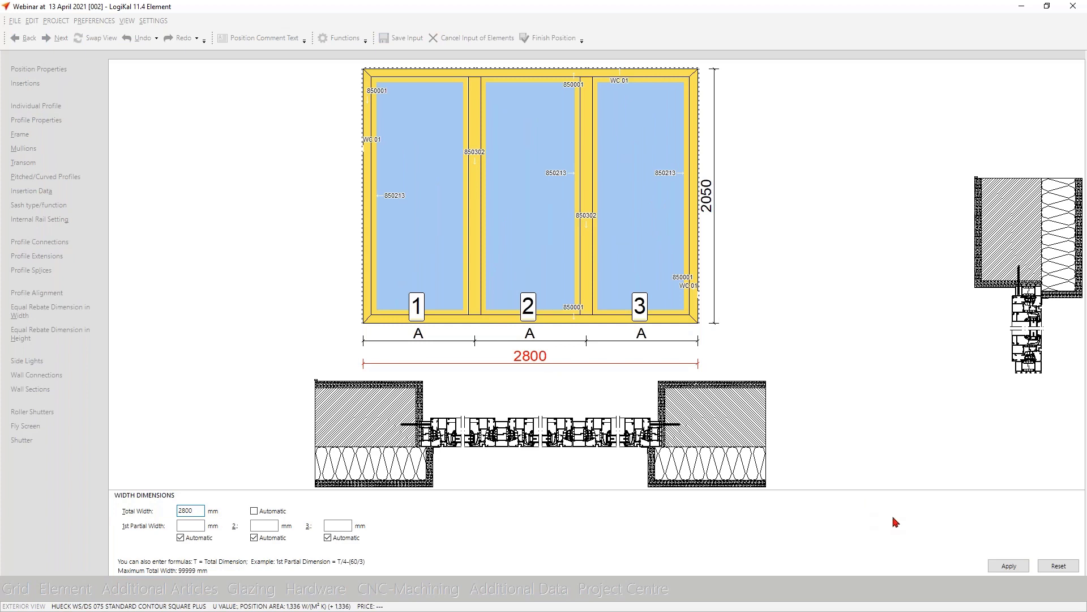
{"action": "left_click", "coordinate": [1009, 565]}
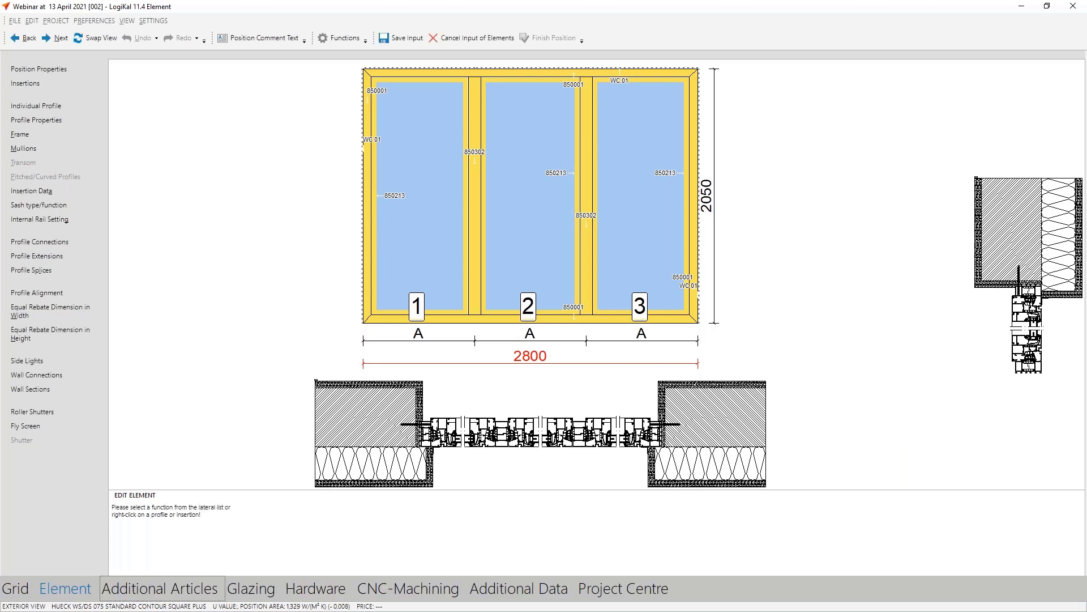
- Finish editing position 002 and reload all positions and sections in the drawing
{"action": "left_click", "coordinate": [548, 38]}
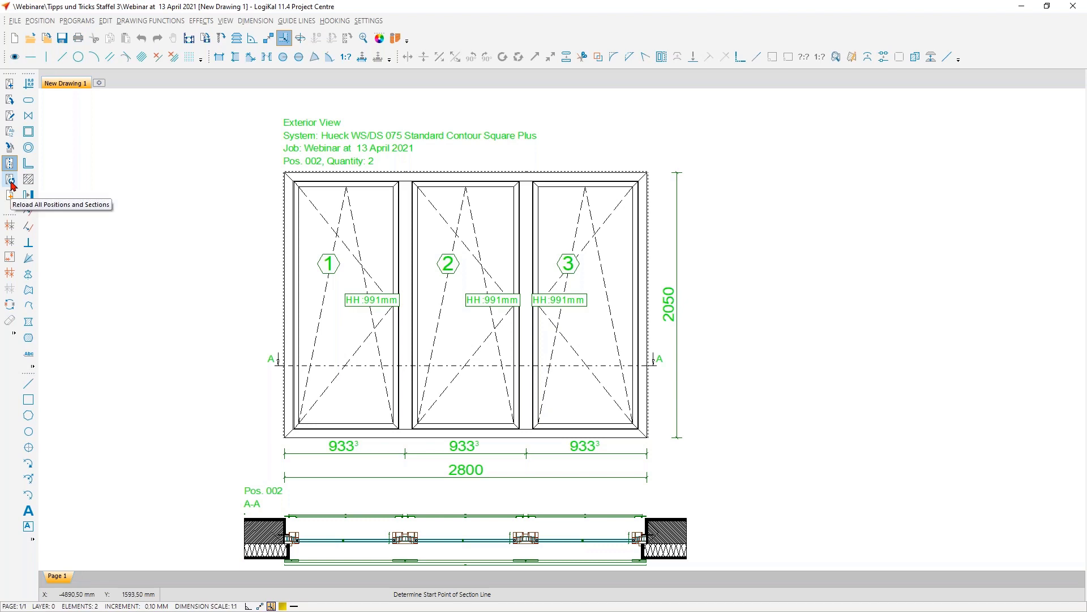
{"action": "left_click", "coordinate": [10, 180]}
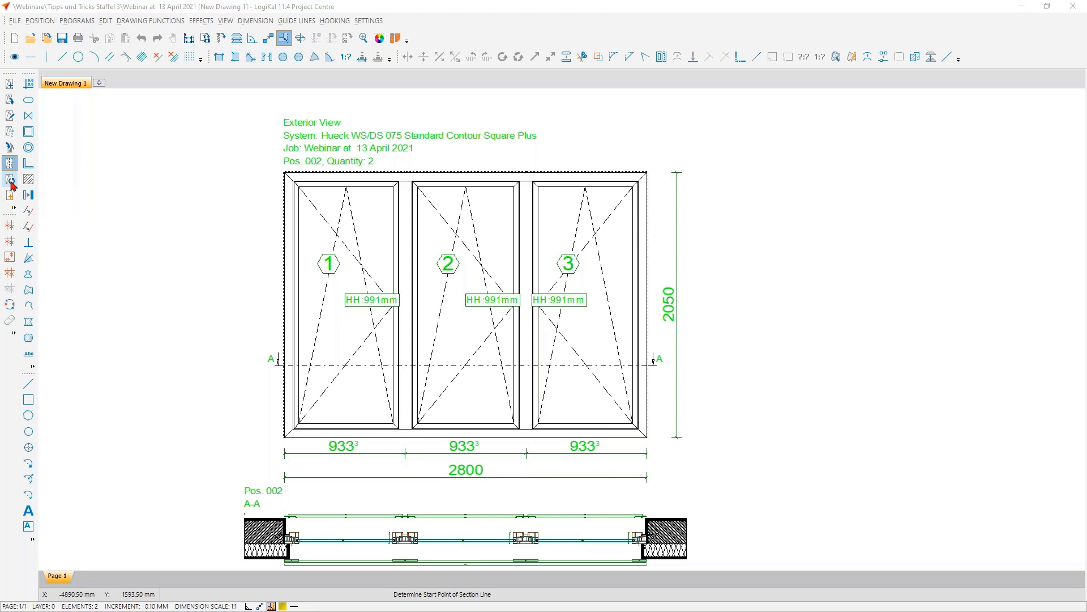
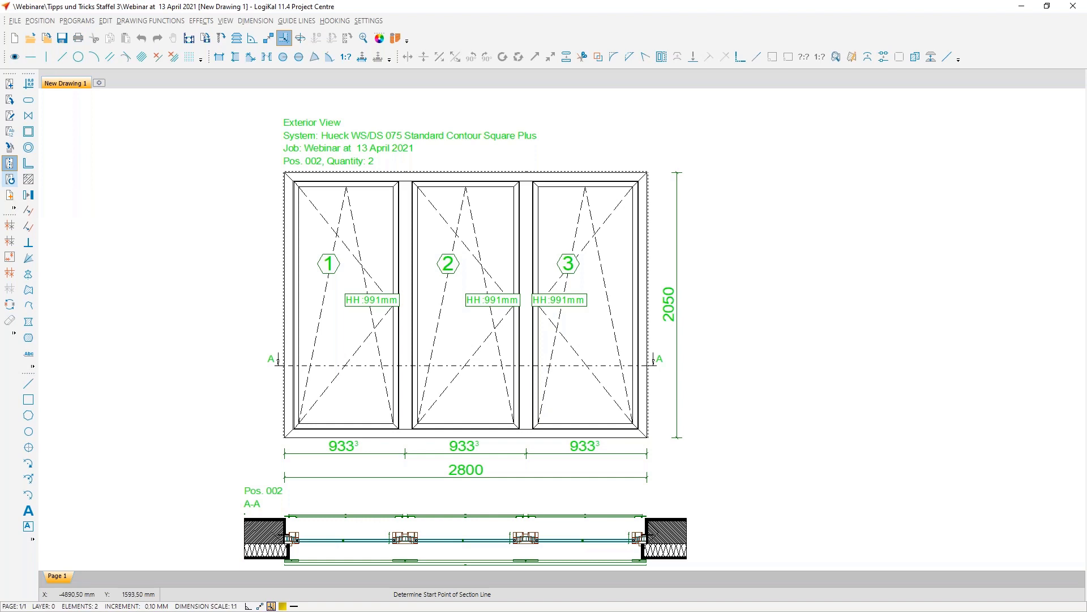
- Start a new JIRA issue report without the Jira attachment options shown, with the subject "Greeting" and the message "Hello"
{"action": "key", "text": "F1"}
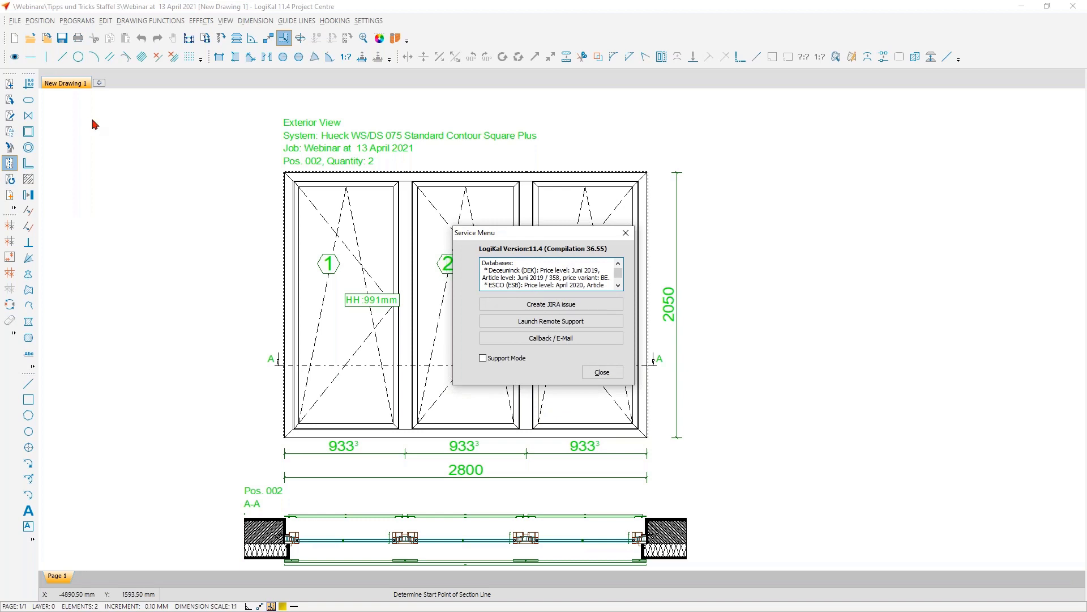
{"action": "left_click", "coordinate": [574, 307]}
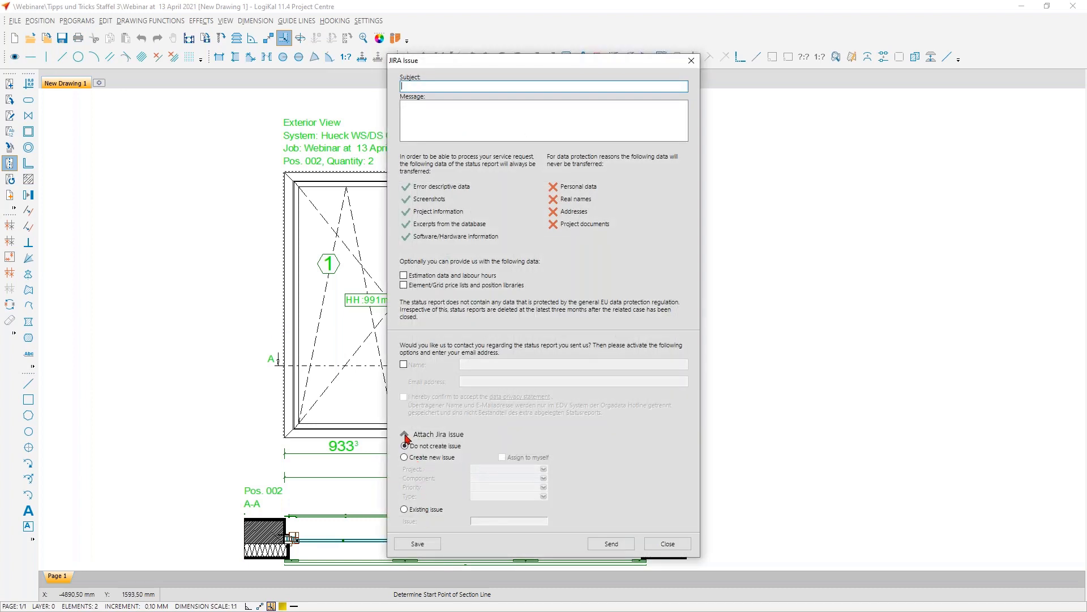
{"action": "left_click", "coordinate": [406, 434]}
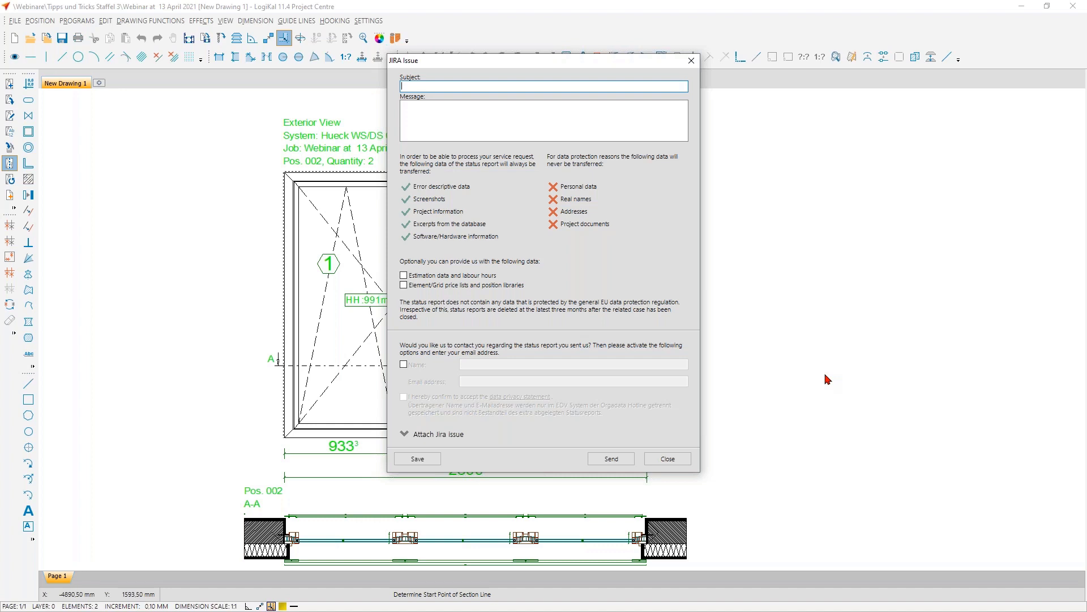
{"action": "type", "text": "Greeting"}
{"action": "type", "text": "Hello"}
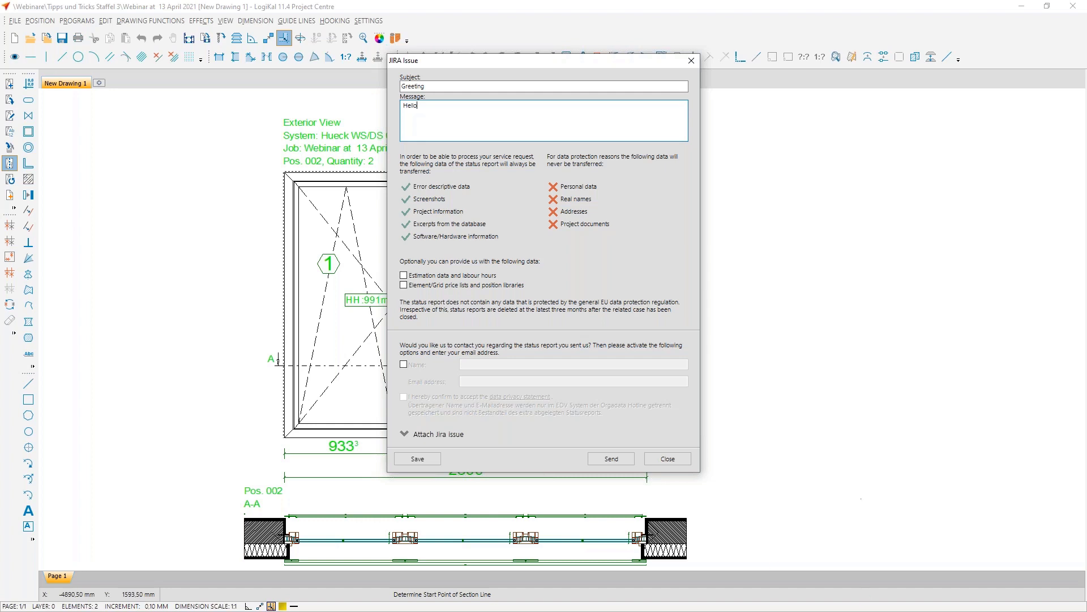
- Send the status report with the contact name and e-mail address included and the data privacy statement accepted, moving the upload progress window aside
{"action": "left_click", "coordinate": [403, 365]}
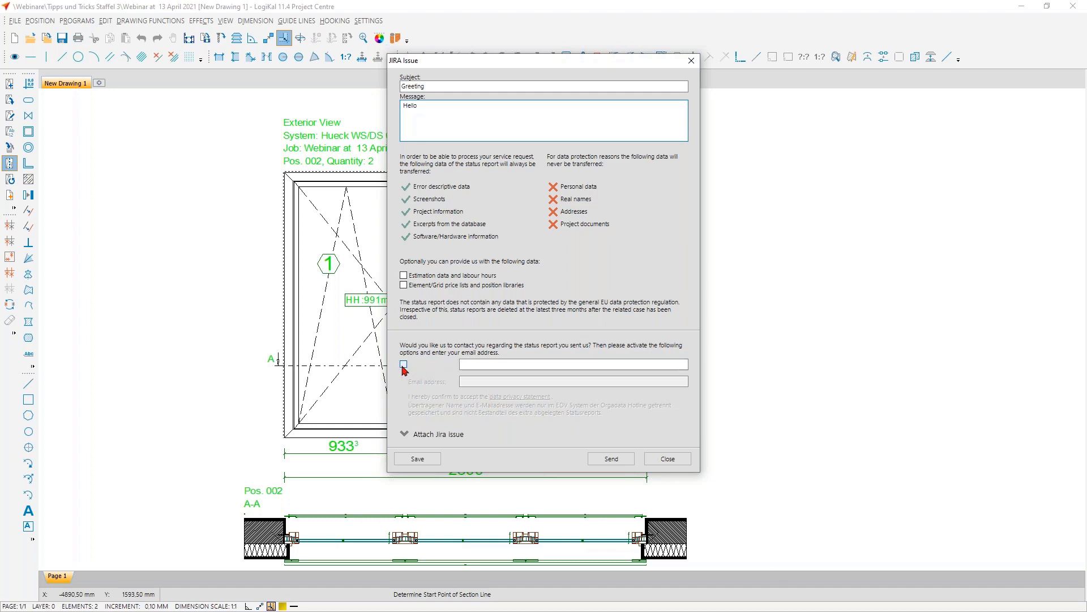
{"action": "left_click", "coordinate": [403, 397]}
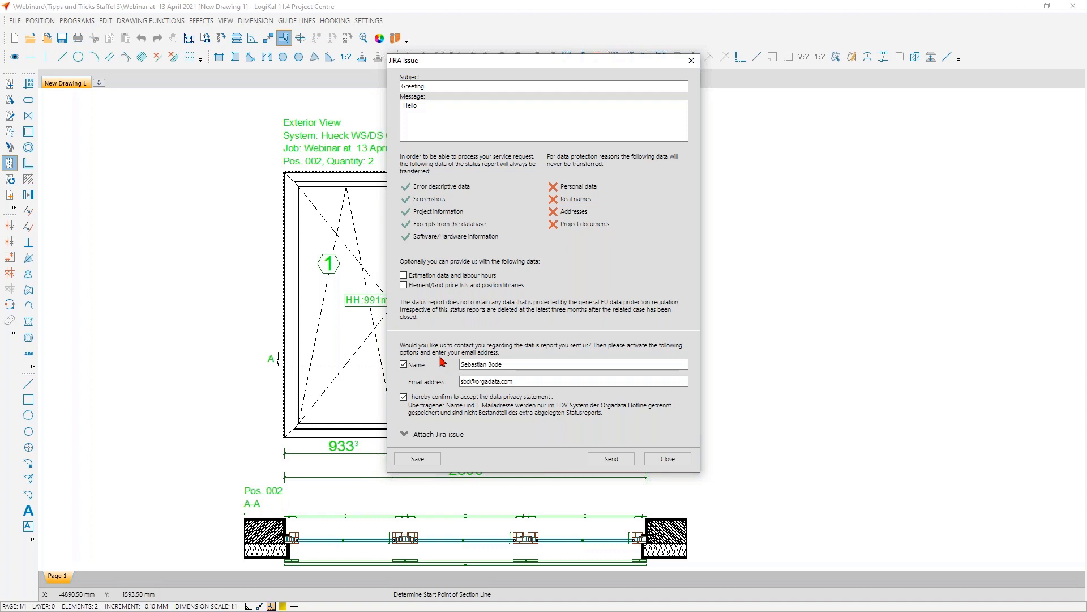
{"action": "left_click", "coordinate": [611, 459]}
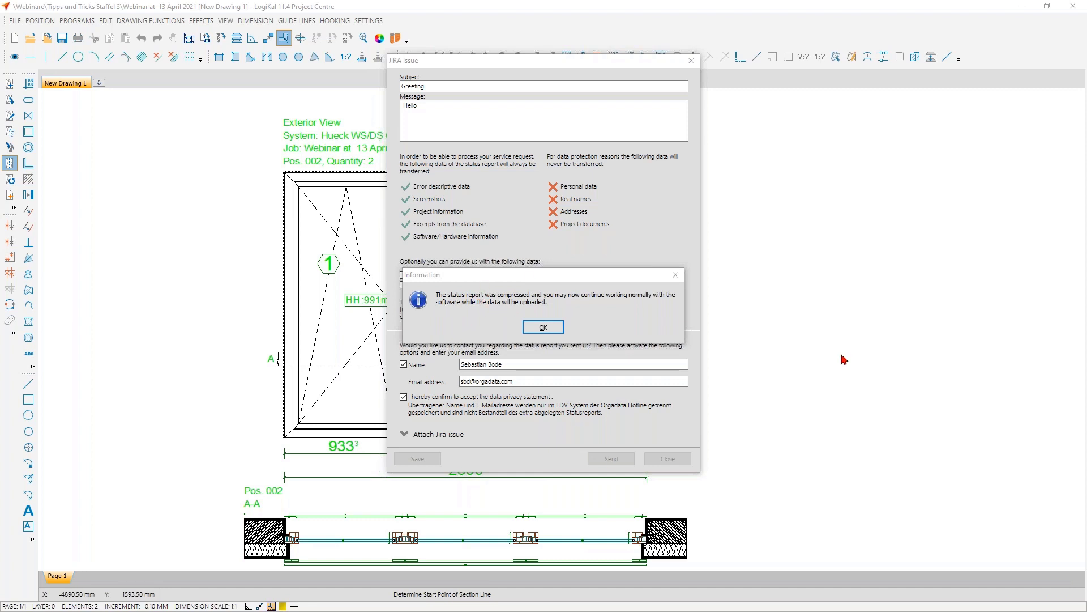
{"action": "left_click_drag", "start_coordinate": [756, 222], "coordinate": [523, 218]}
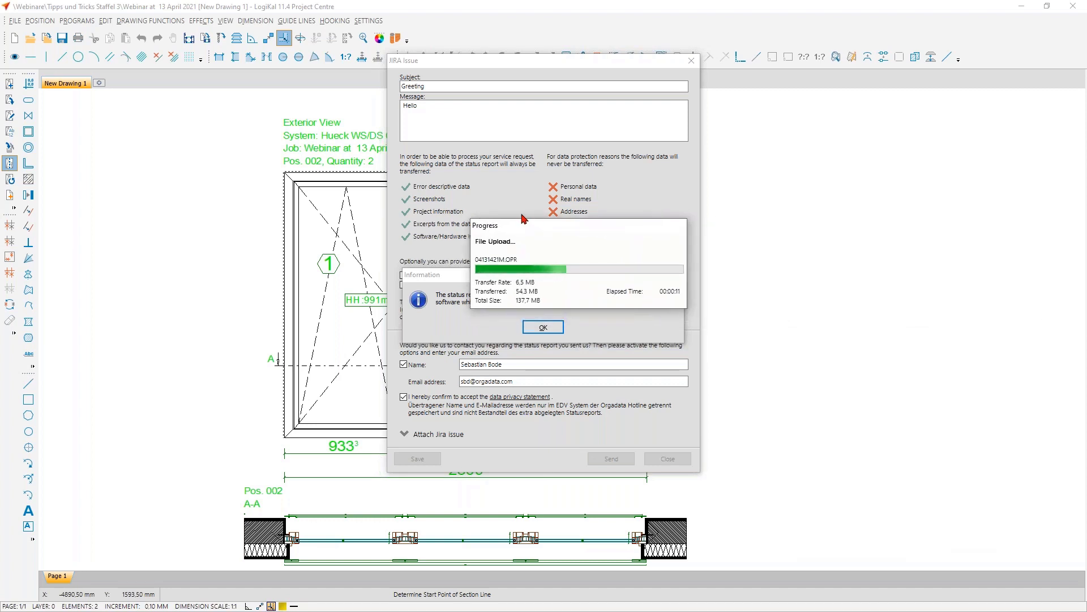